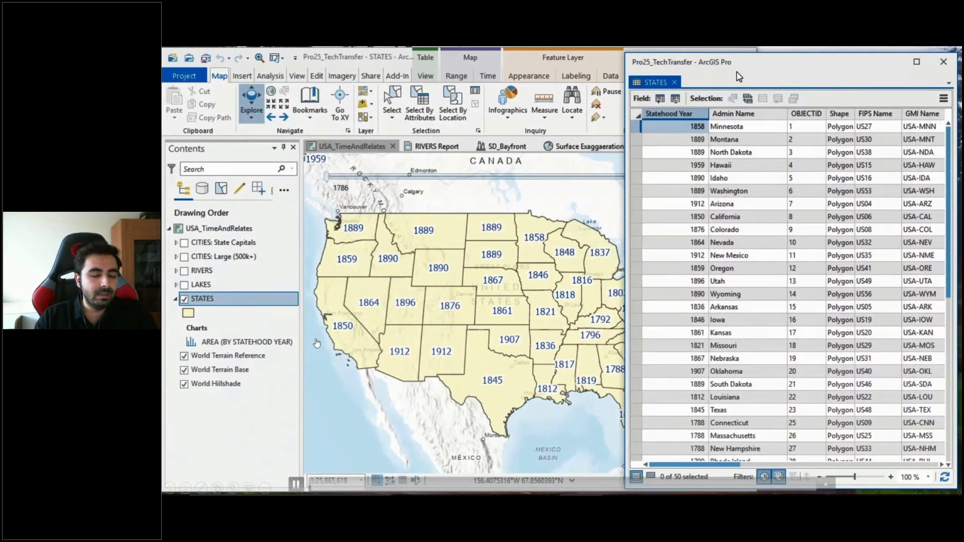
- Open the LAKES attribute table, enlarge it to 120 %, and search the Lake_name field for "Bear"
right_click(211, 284)
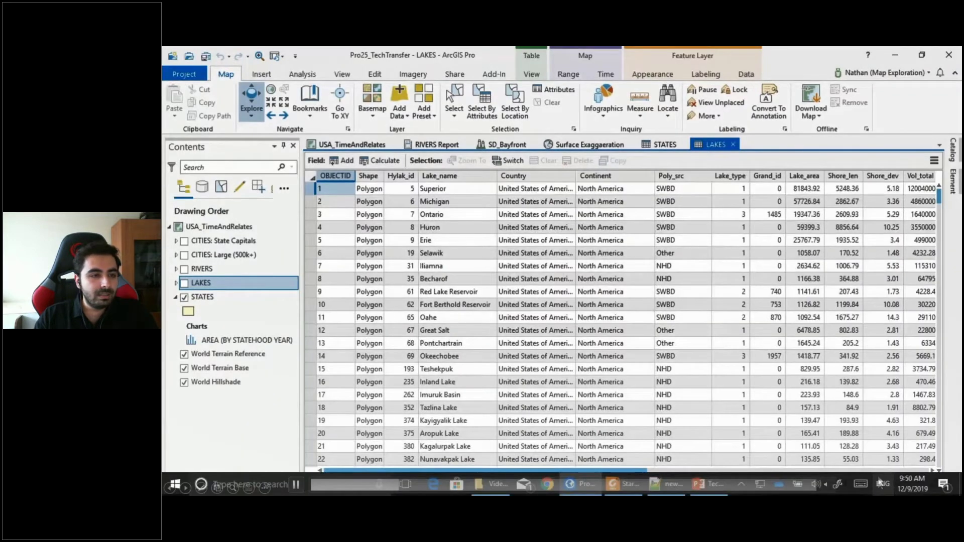
click(882, 482)
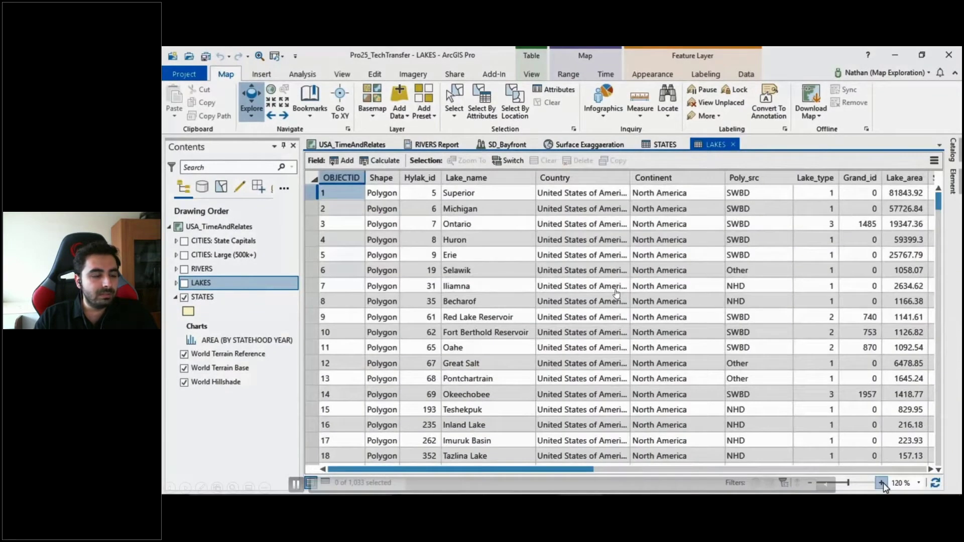
click(482, 191)
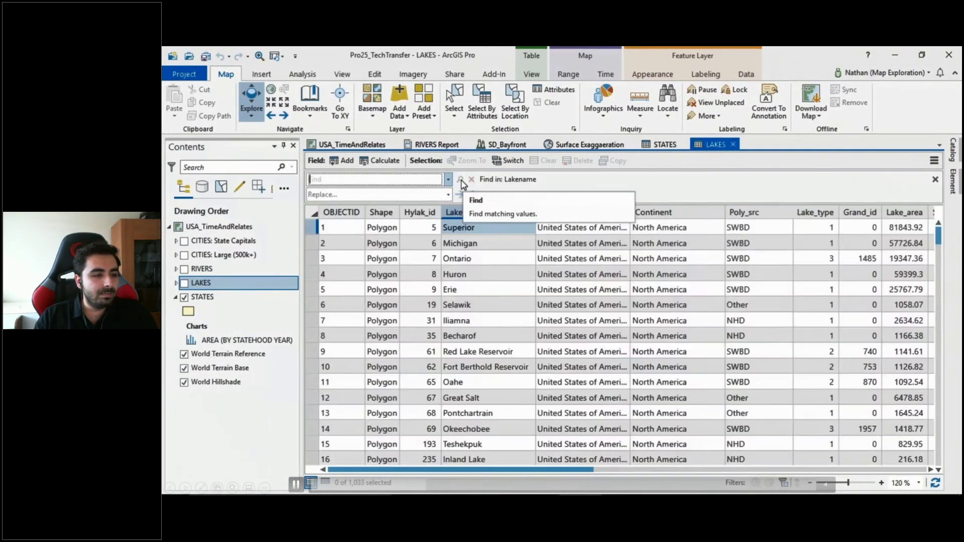
text(Bear)
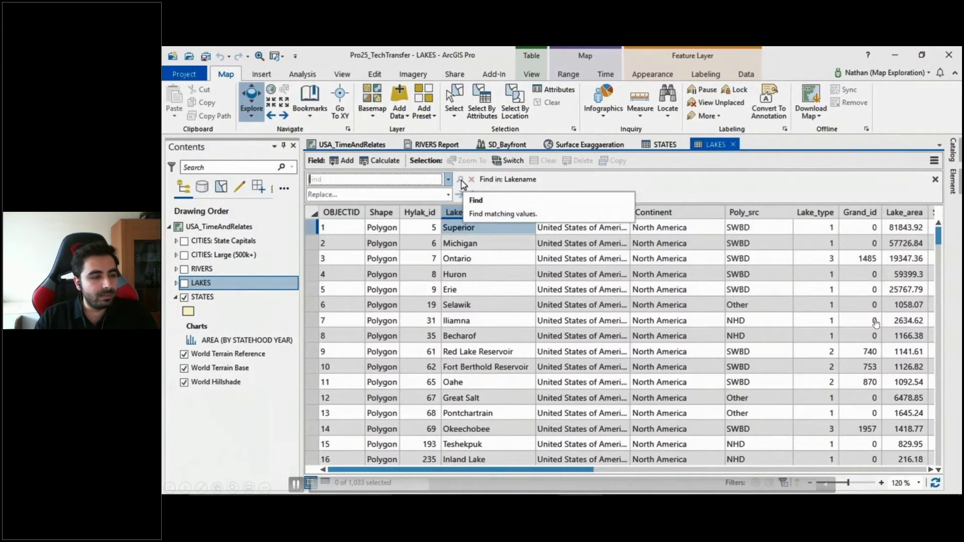
click(460, 179)
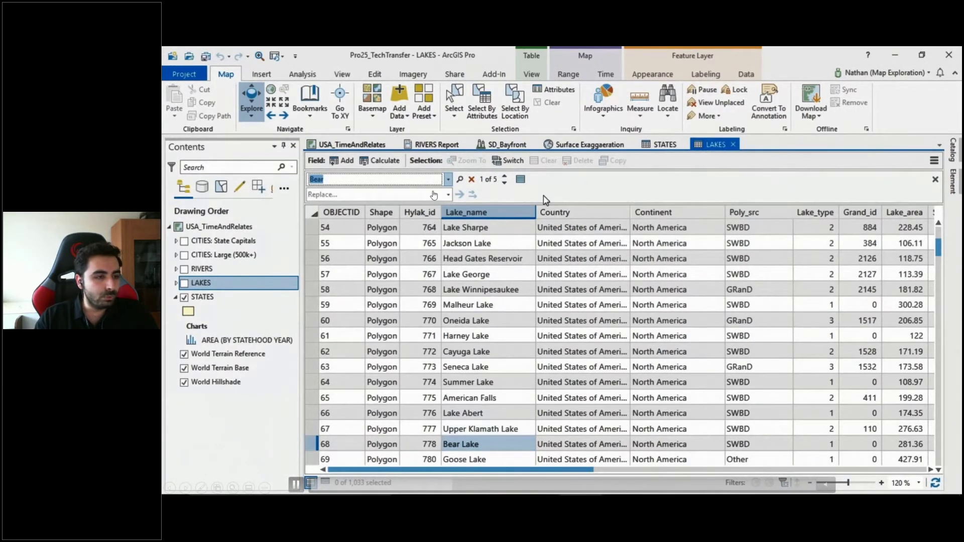
- Browse forward and back through the "Bear" matches in the Lake_name field, ending on the first one
click(505, 184)
click(506, 183)
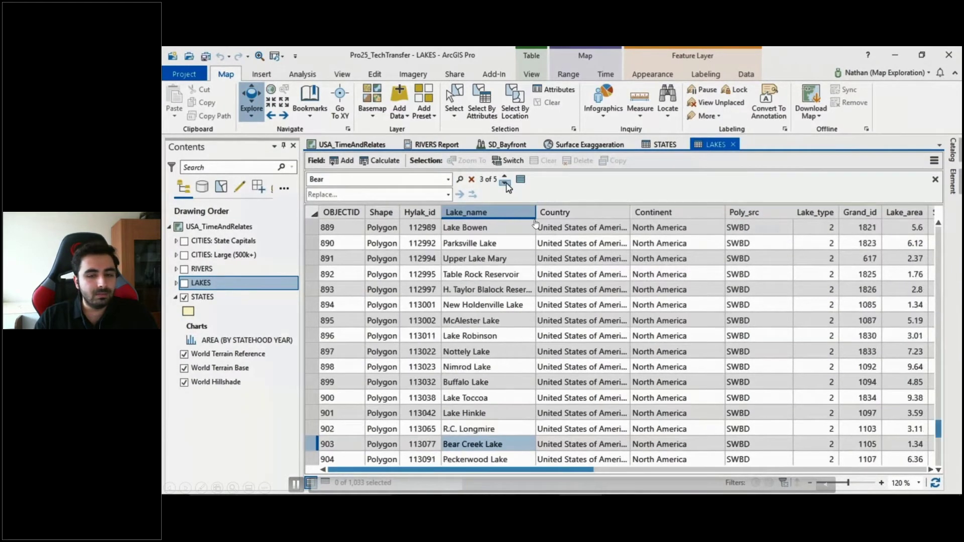
click(506, 184)
click(506, 182)
click(506, 182)
click(505, 182)
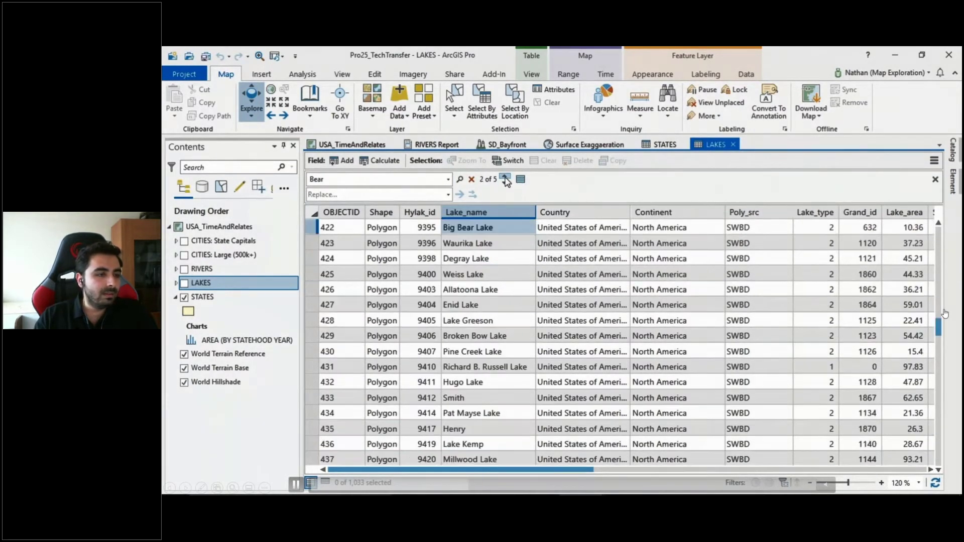
click(506, 182)
- Search the Lake_name field for "Salt"
double_click(377, 183)
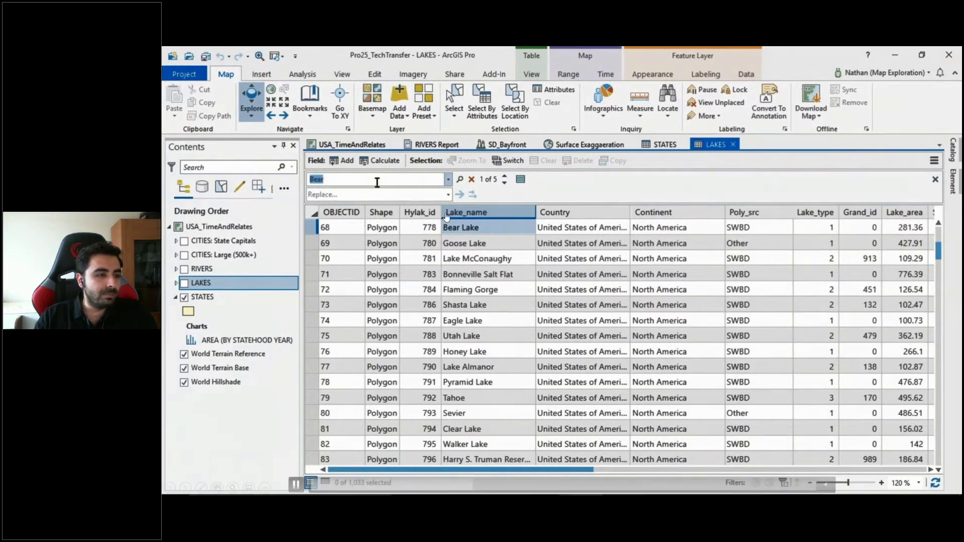
text(Sal)
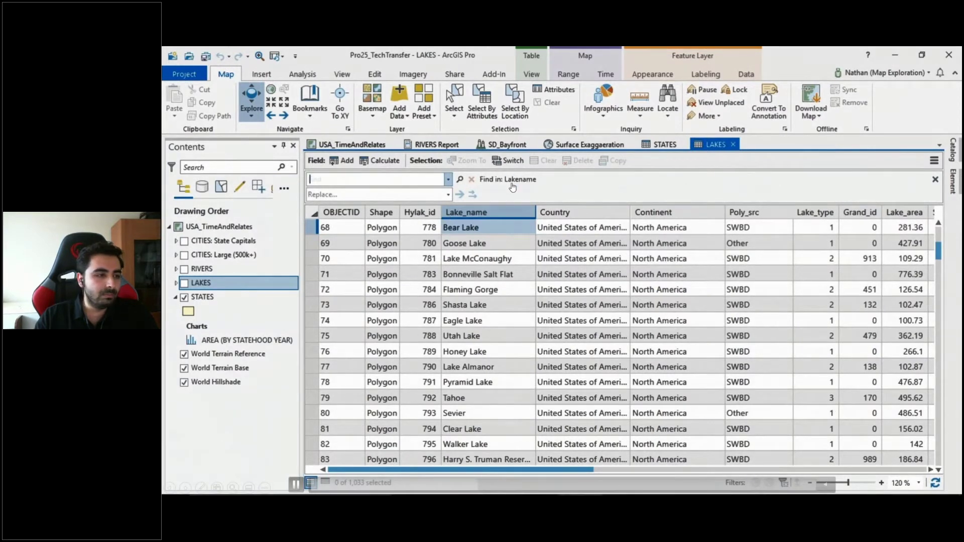
text(t)
key(Return)
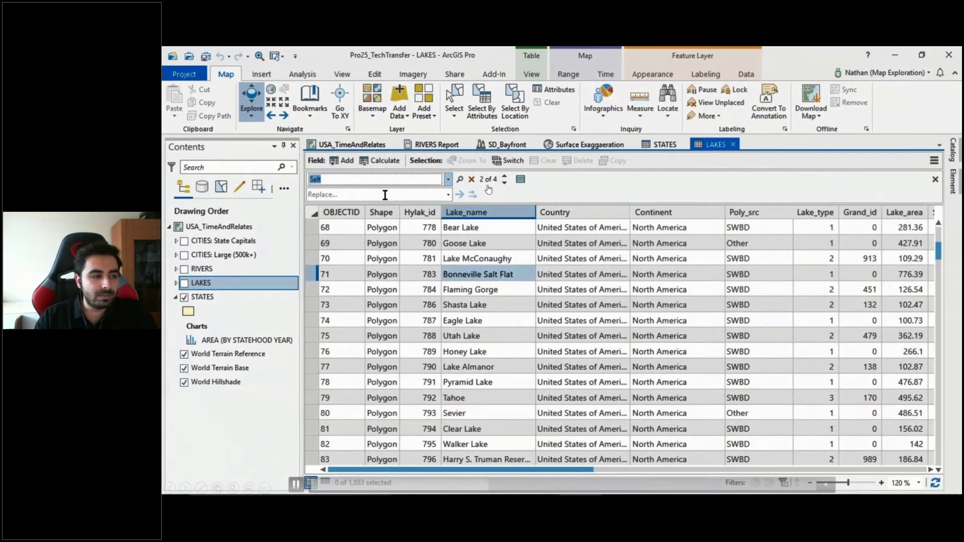
- Replace all "Salt" matches in the Lake_name field with "Party" and undo the replacement
click(385, 194)
text(Party)
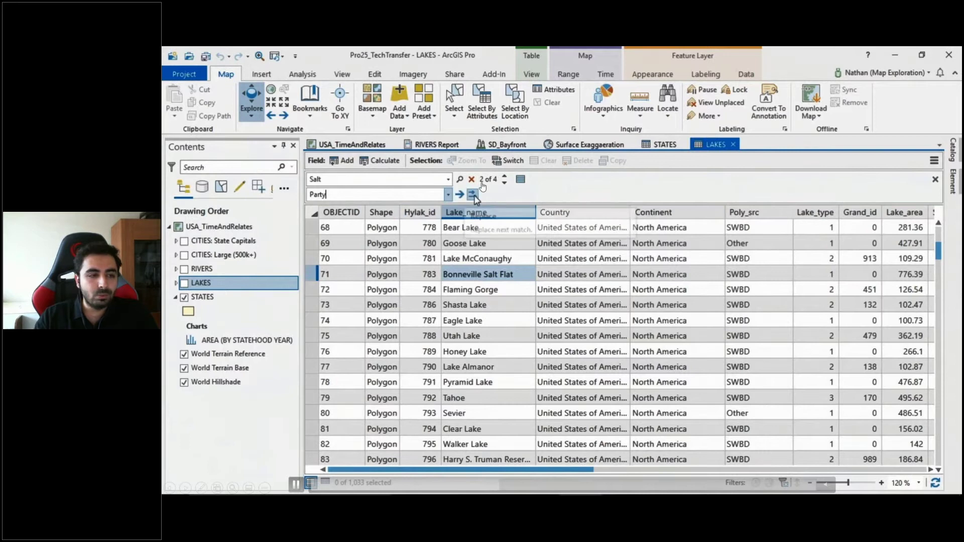
click(473, 195)
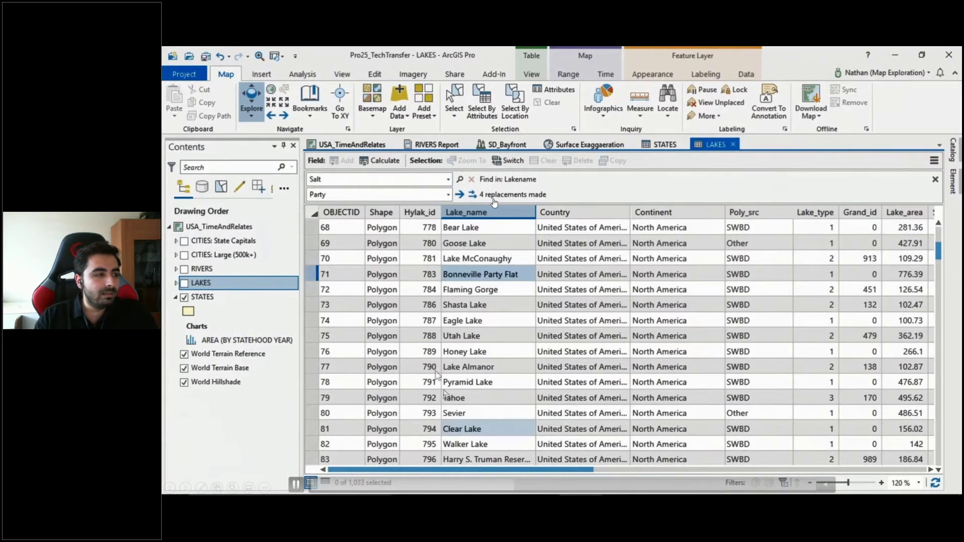
click(228, 56)
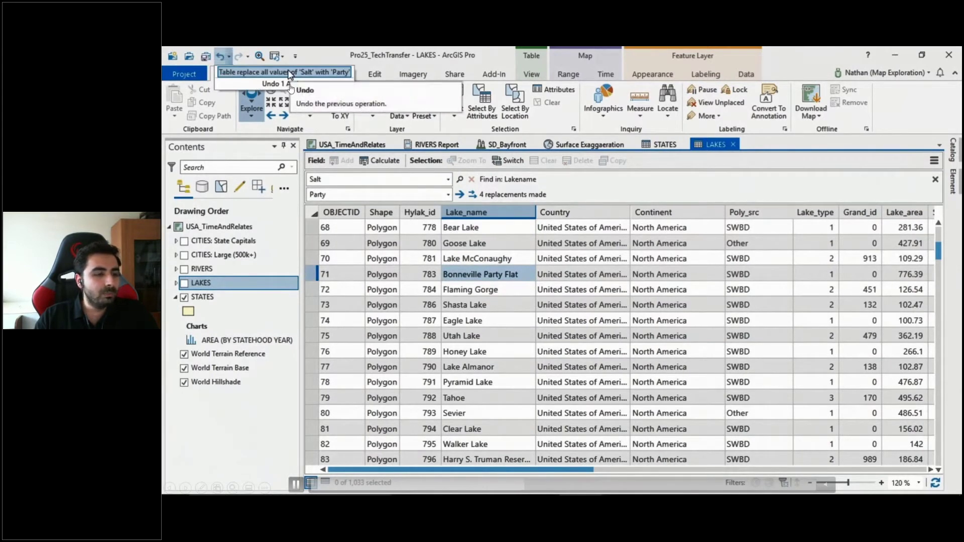
click(290, 73)
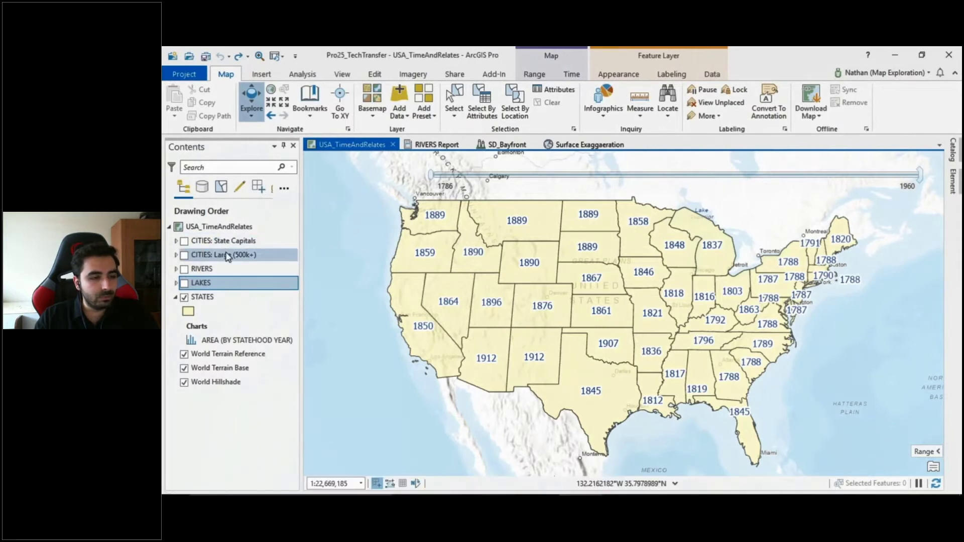
- Examine the definition query in the layer properties of CITIES: Large (500k+)
click(218, 257)
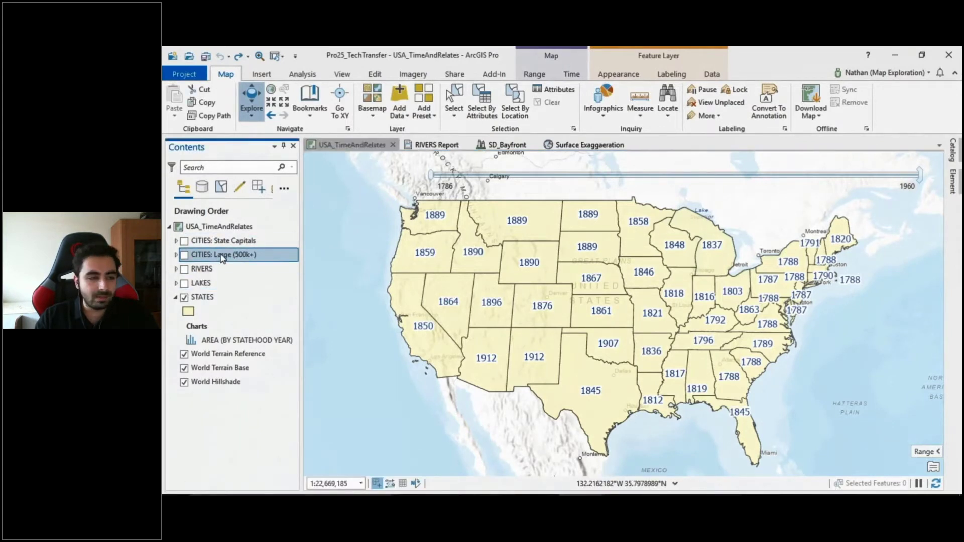
right_click(222, 258)
click(241, 483)
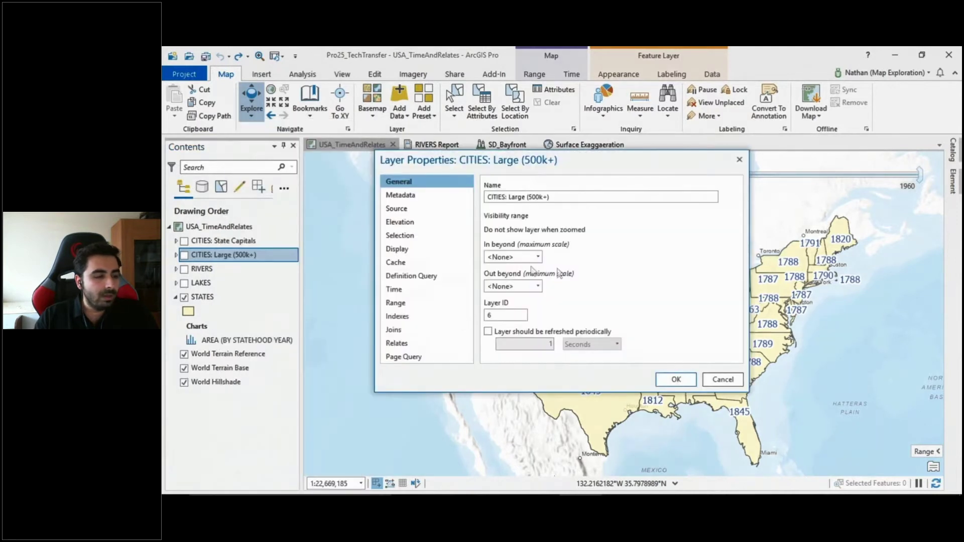
click(426, 289)
click(426, 275)
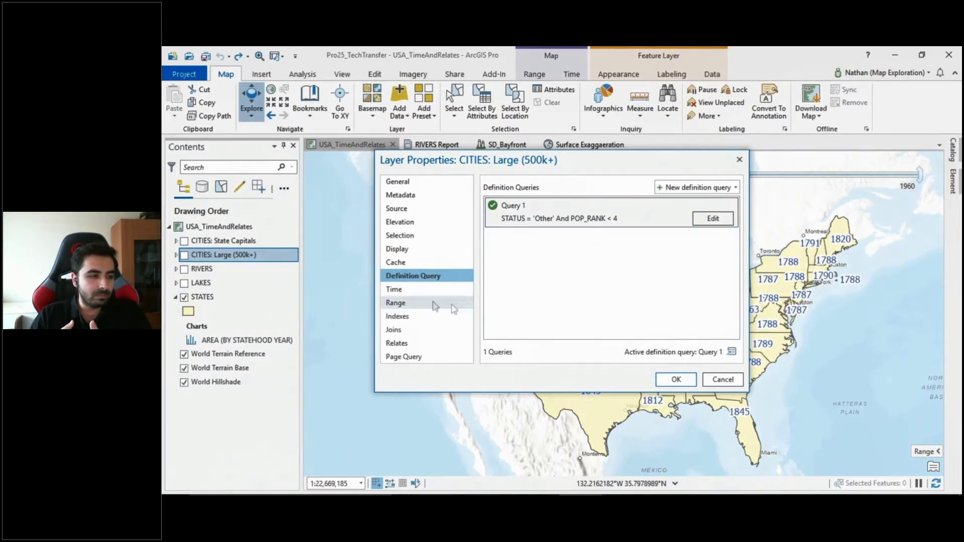
- Examine the custom display field expression of CITIES: Large (500k+) and close the layer properties without changes
click(422, 249)
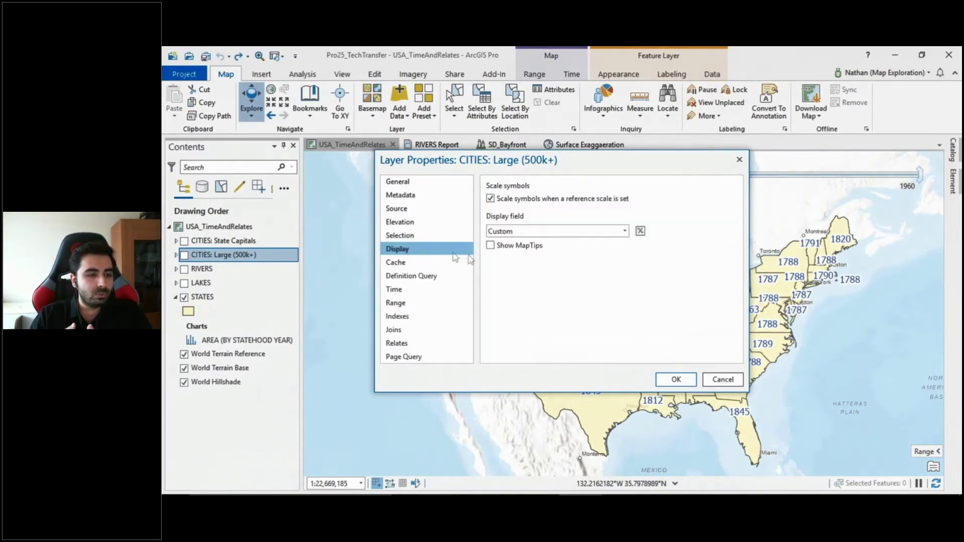
click(640, 231)
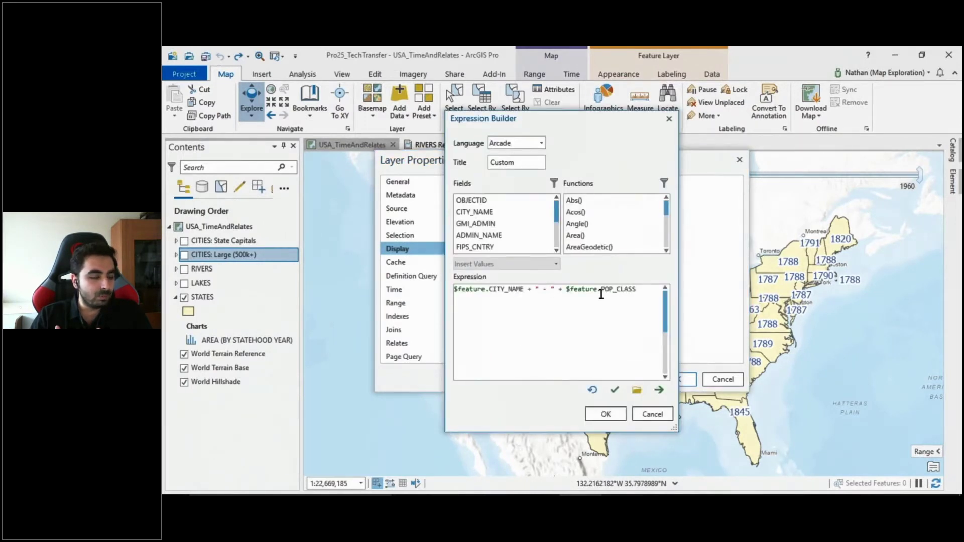
click(651, 413)
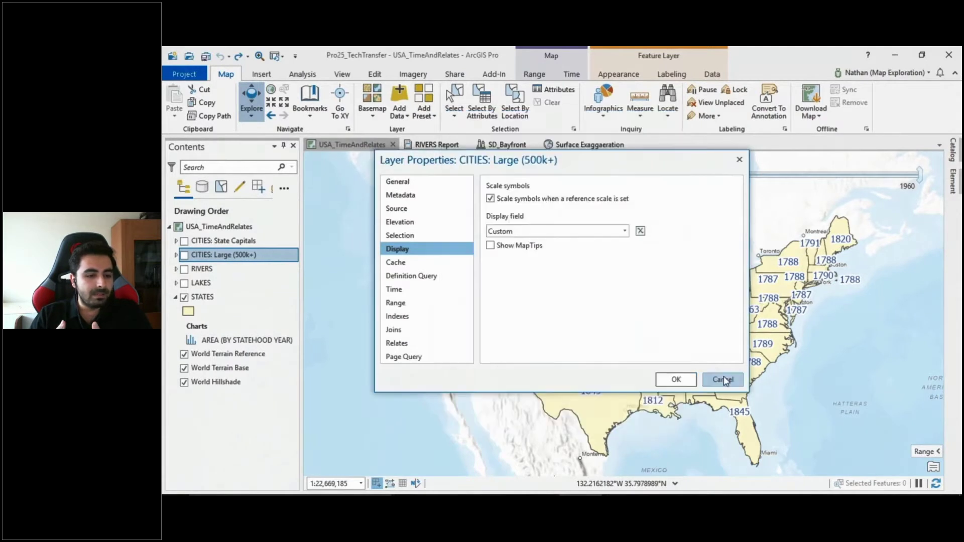
click(723, 380)
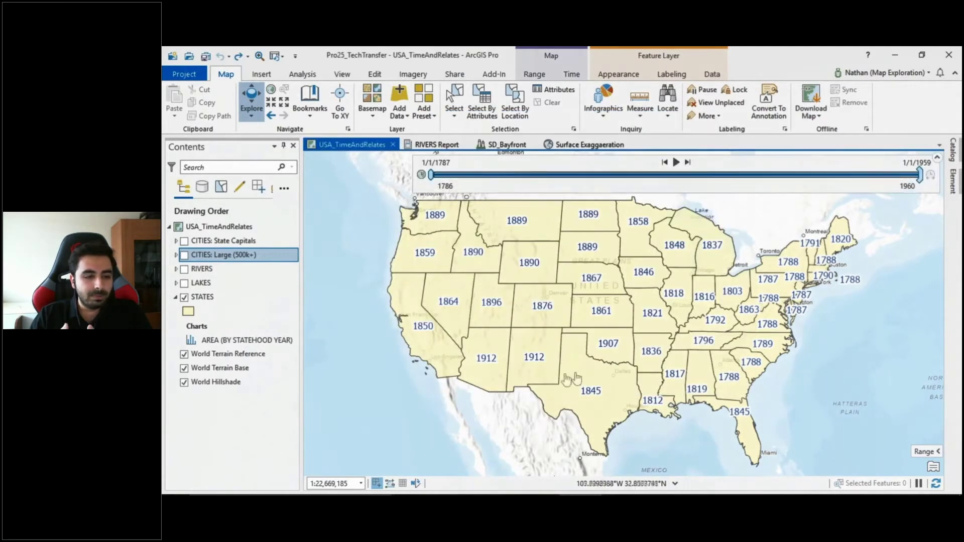
- Show the pop-up for Texas and expand its related State Capitals and Large (500k+) cities
click(578, 351)
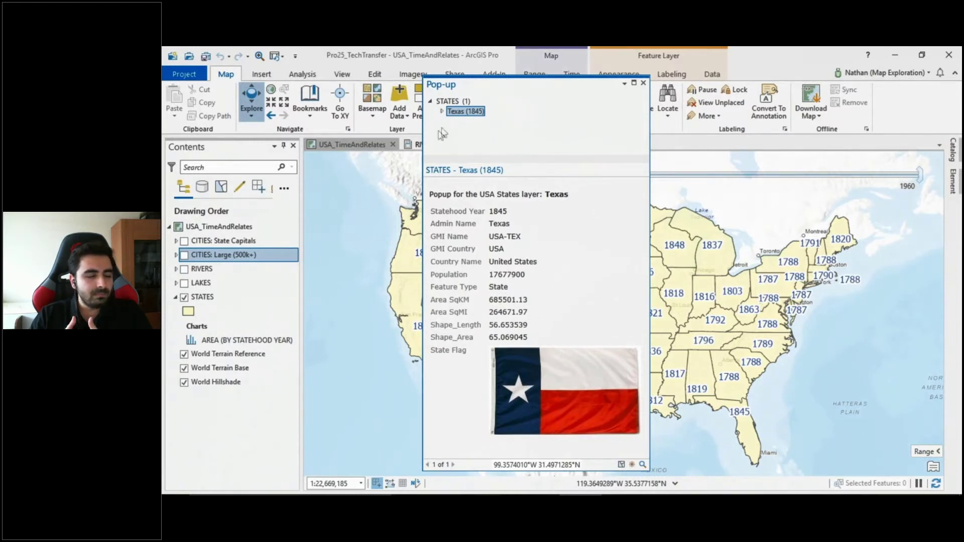
click(442, 111)
drag(552, 159, 549, 216)
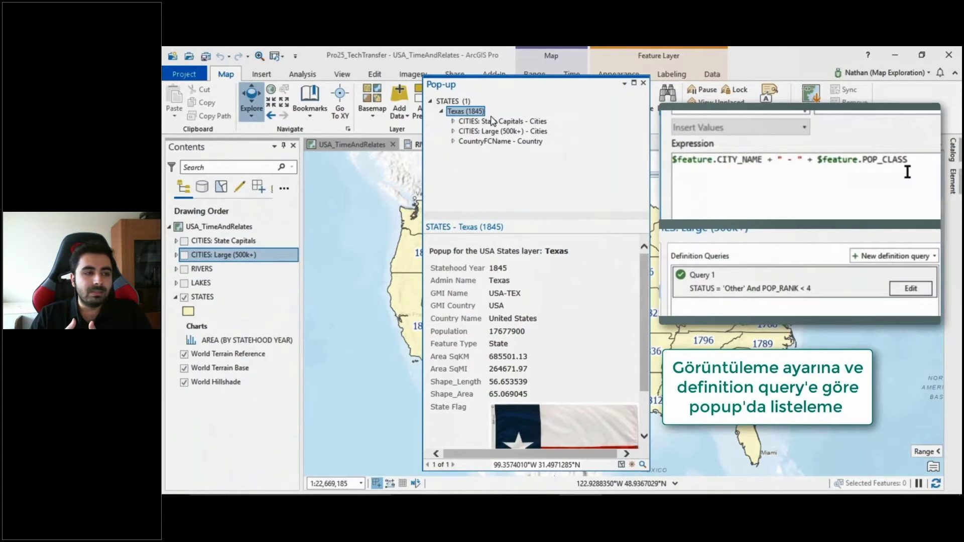
click(453, 122)
click(452, 142)
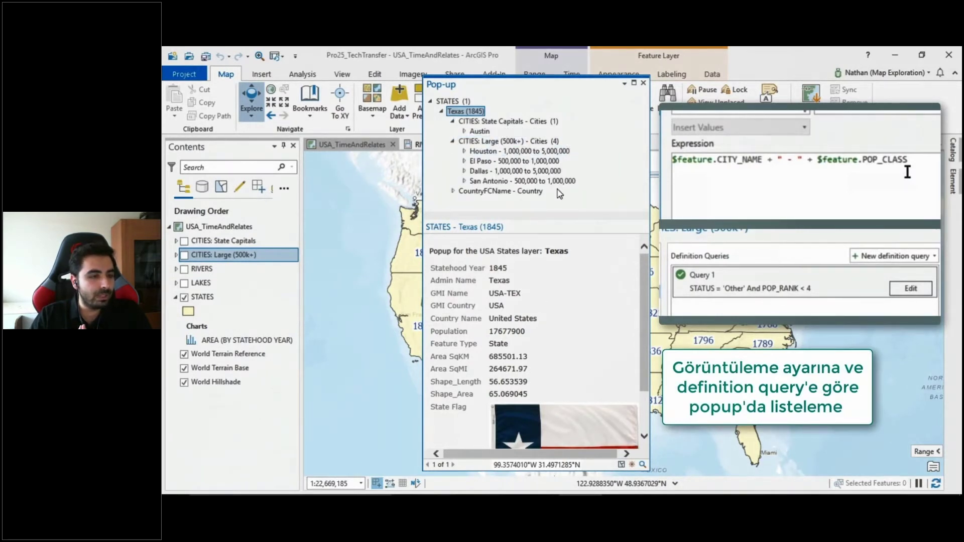
click(522, 122)
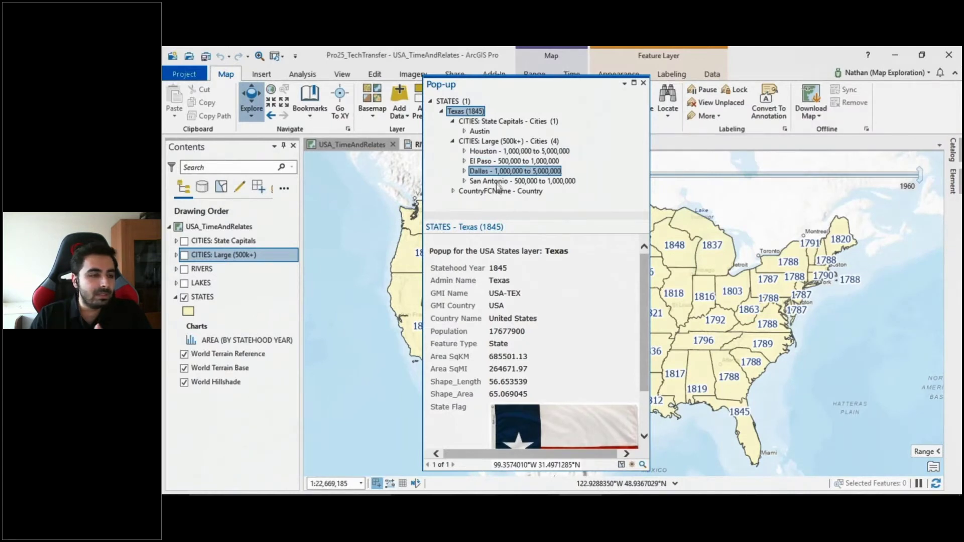
- Expand the related CountryFCName record in the Texas pop-up and add that related layer to the map
click(459, 191)
click(452, 191)
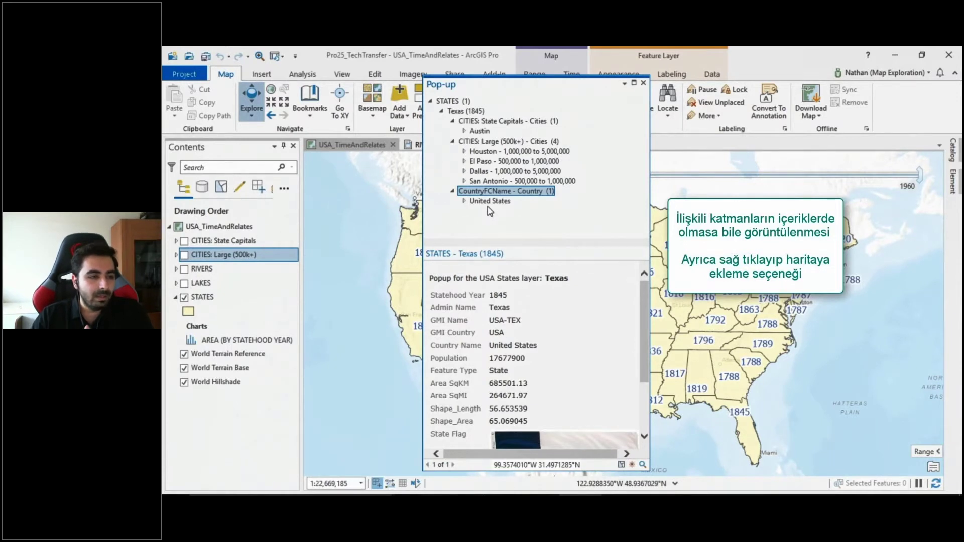
drag(489, 207, 521, 227)
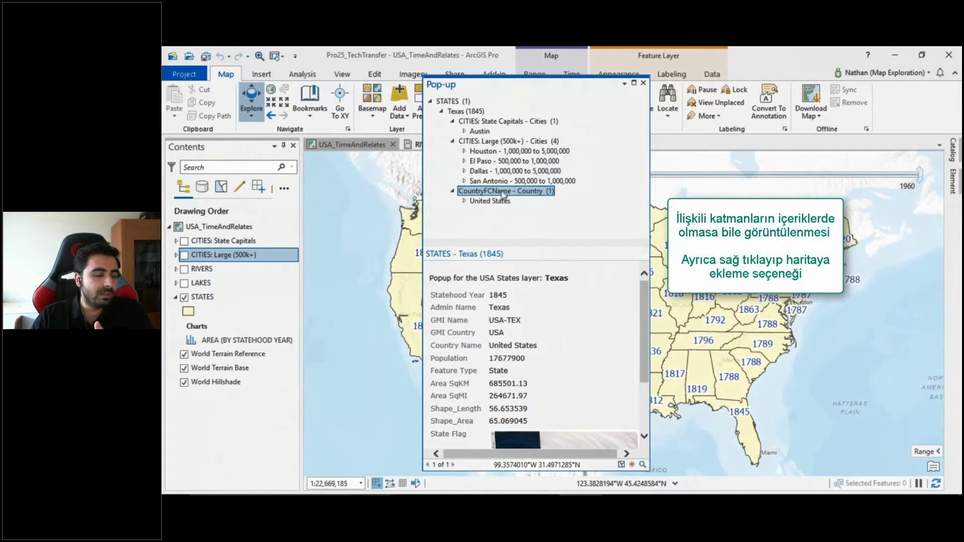
right_click(518, 197)
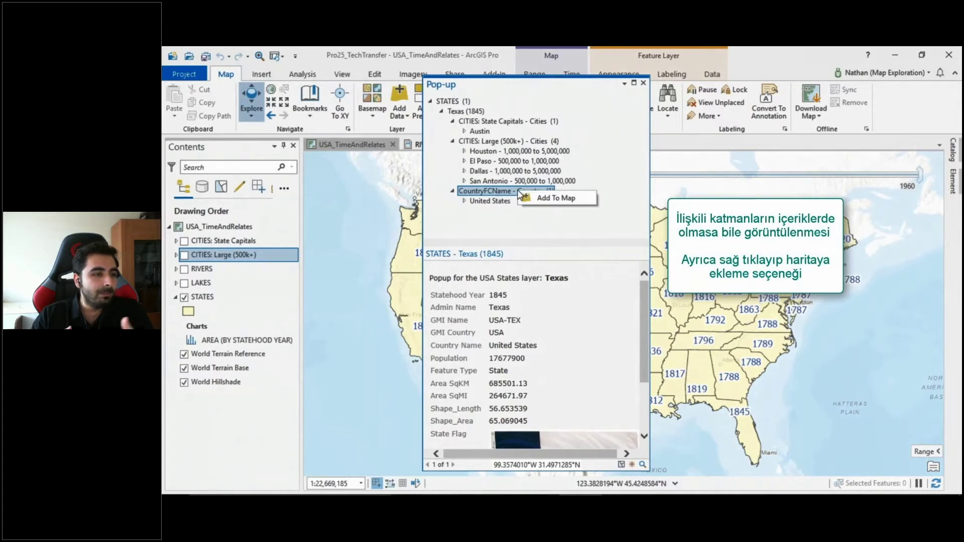
click(553, 198)
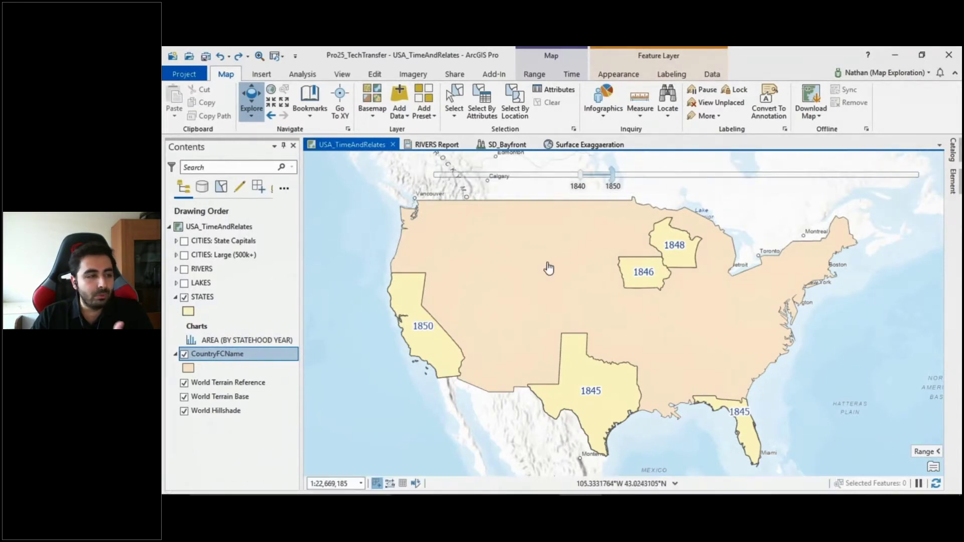
- Show the CountryFCName pop-up for the United States, expand its related STATES records, and close it
click(523, 255)
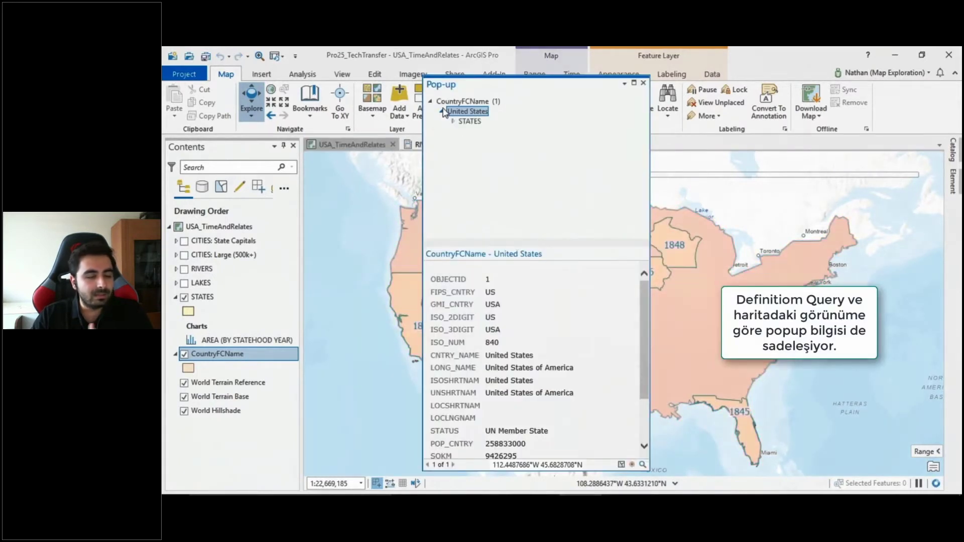
click(453, 121)
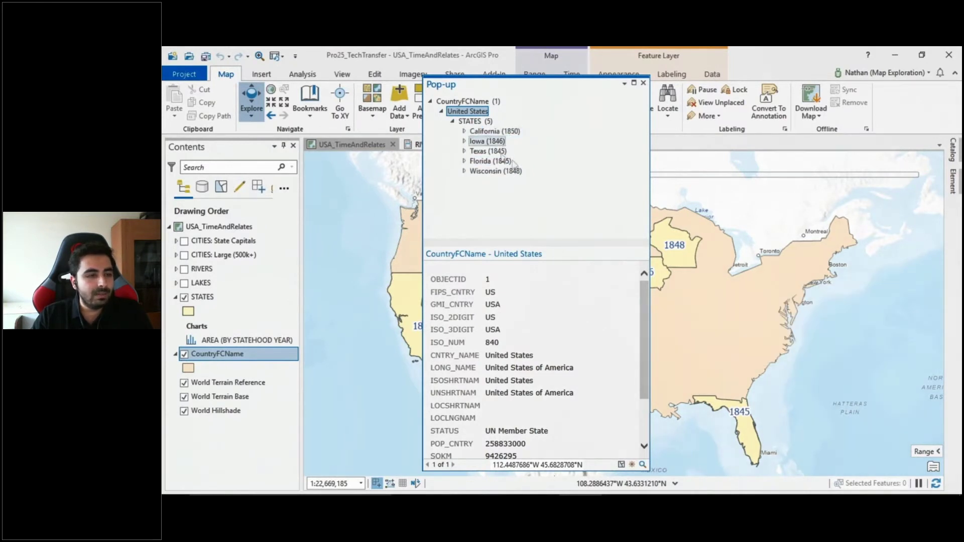
click(643, 84)
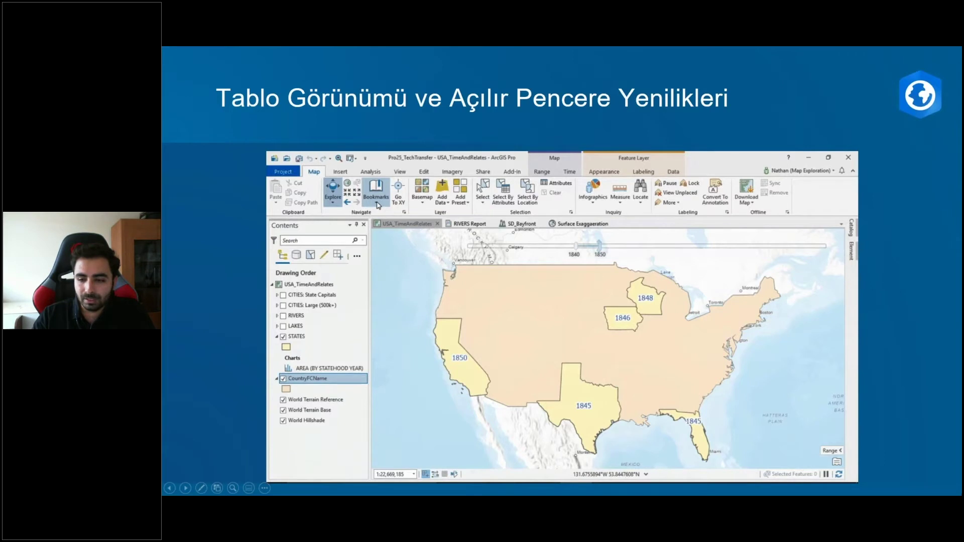
key(Right)
key(Right)
key(Right)
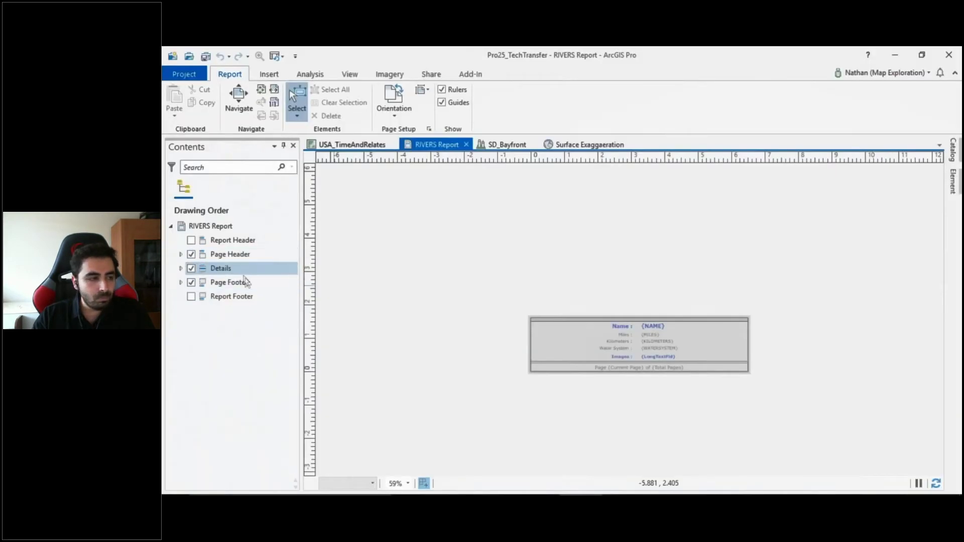
- Set the height of the RIVERS Report's Details section to 6 in
click(249, 270)
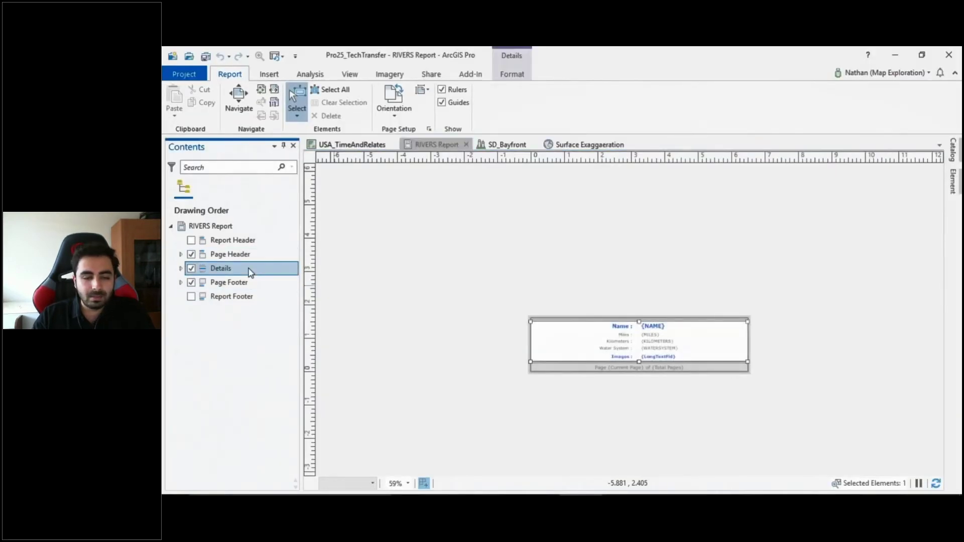
click(511, 74)
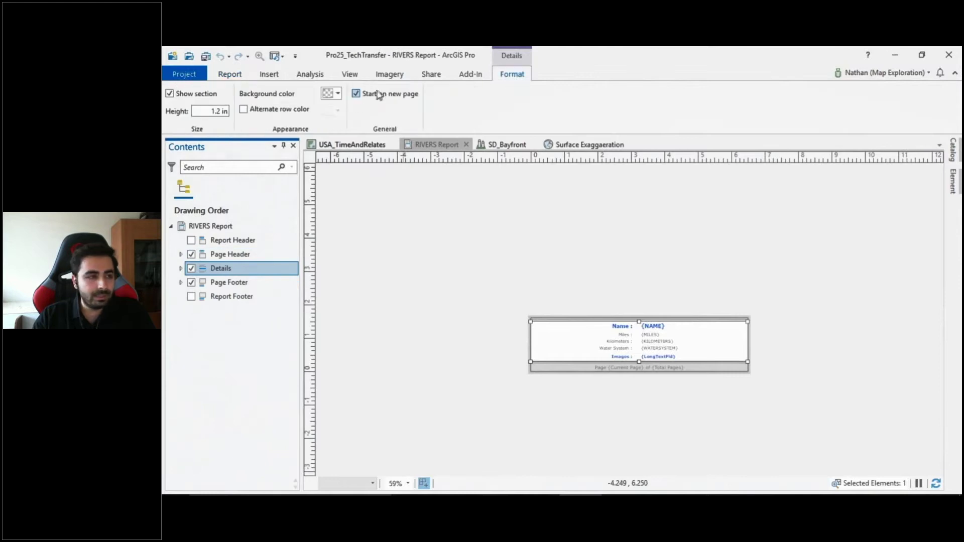
drag(639, 351, 606, 342)
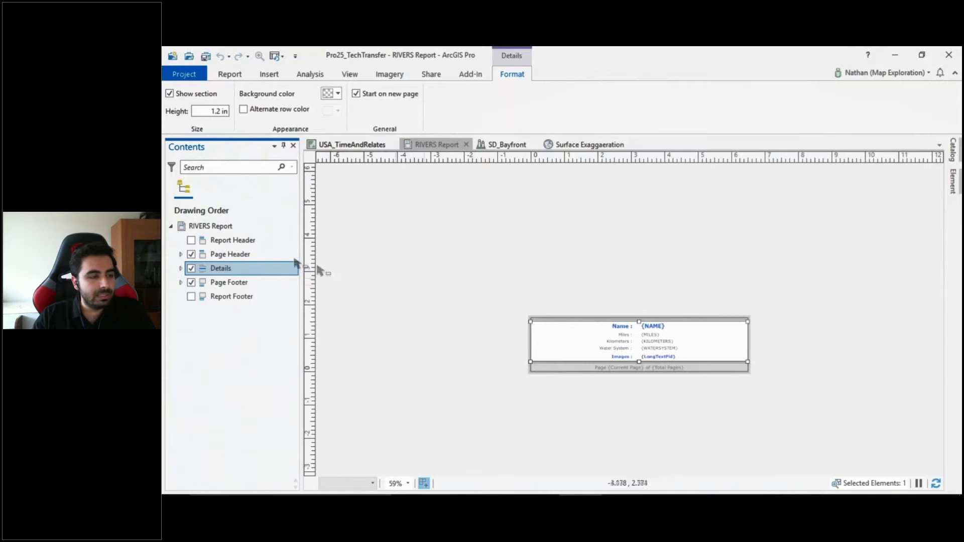
click(207, 111)
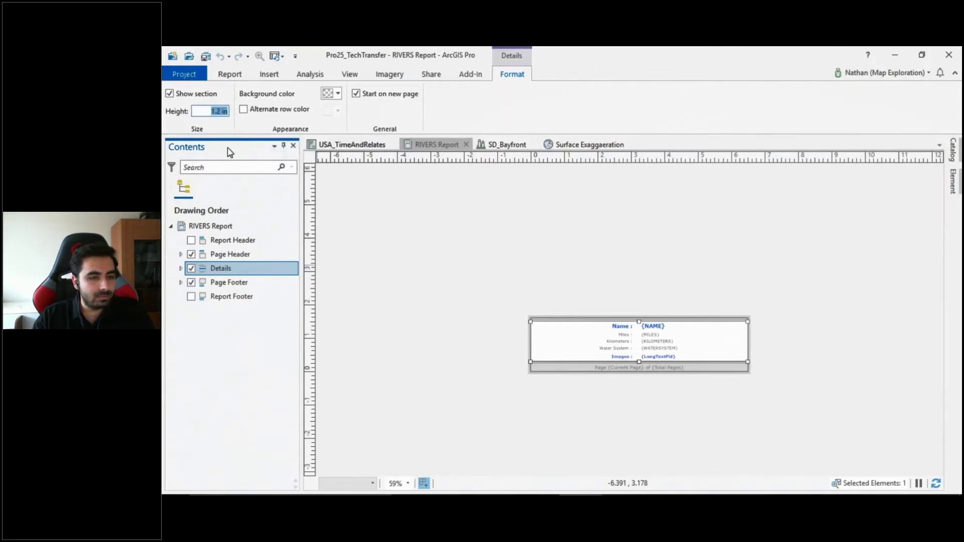
text(6)
key(Return)
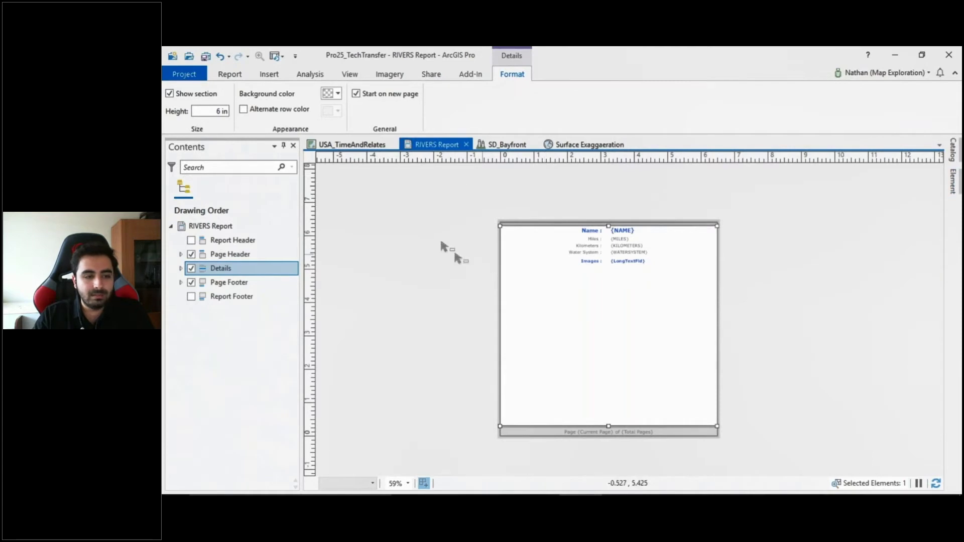
- Insert an attachment frame about 6.5 by 3.58 in below the Images field in Details, with 2 rows and 2 columns
click(268, 75)
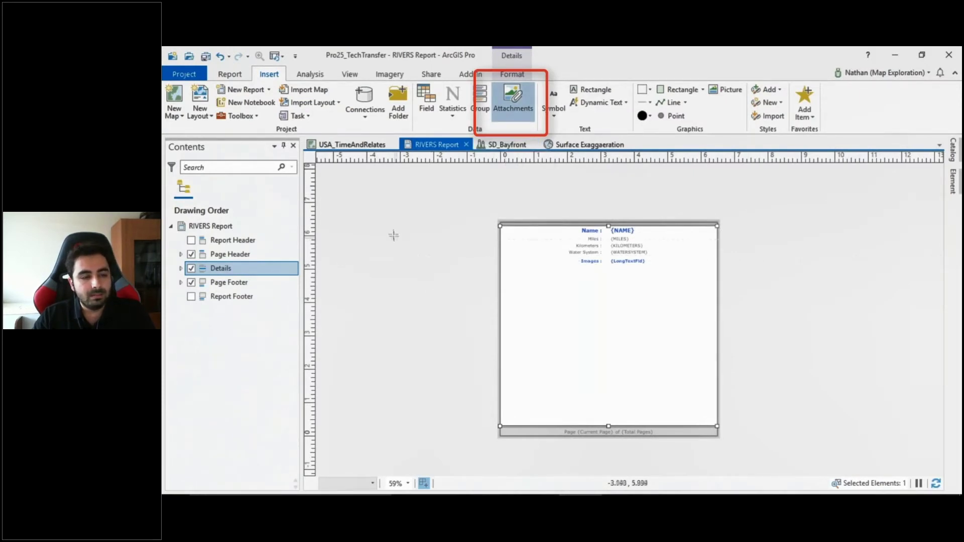
drag(524, 300, 716, 396)
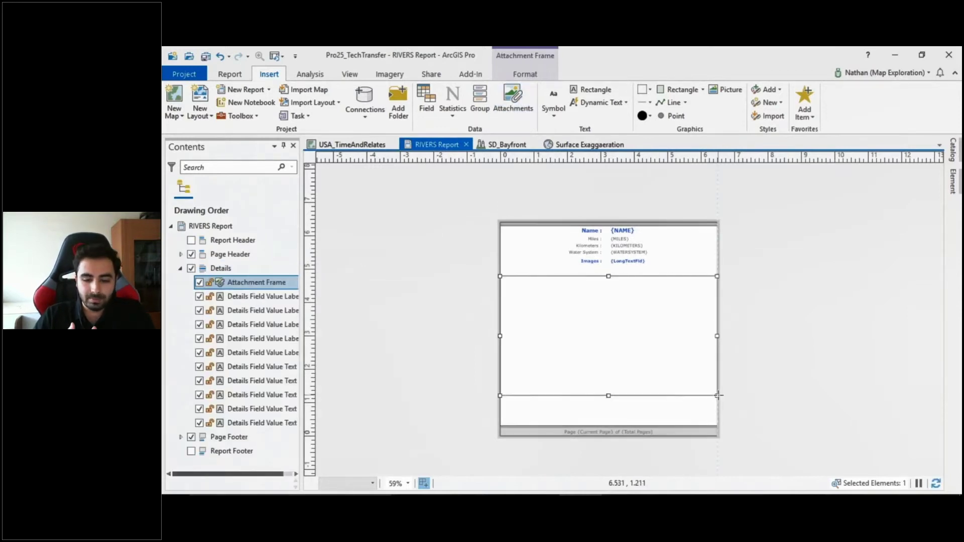
click(952, 189)
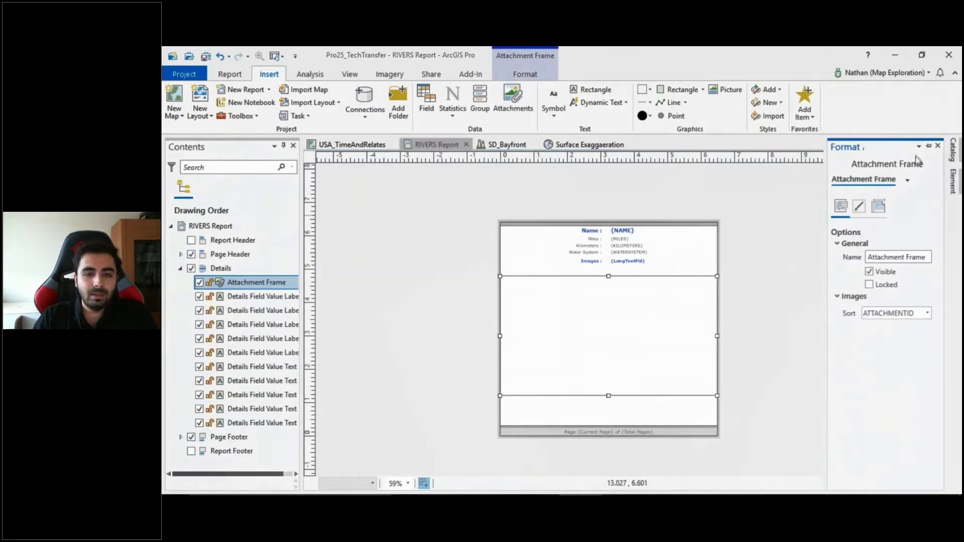
click(929, 146)
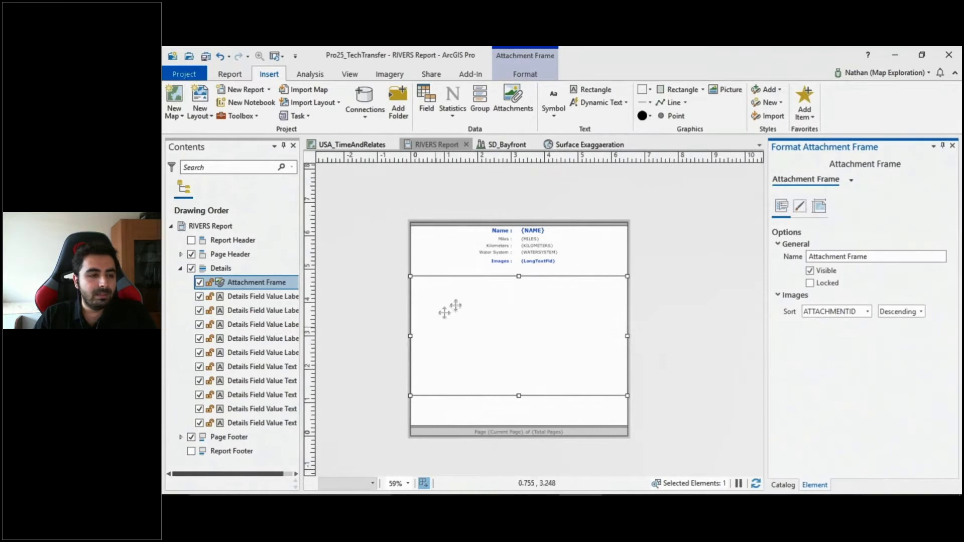
click(823, 206)
click(875, 255)
click(874, 272)
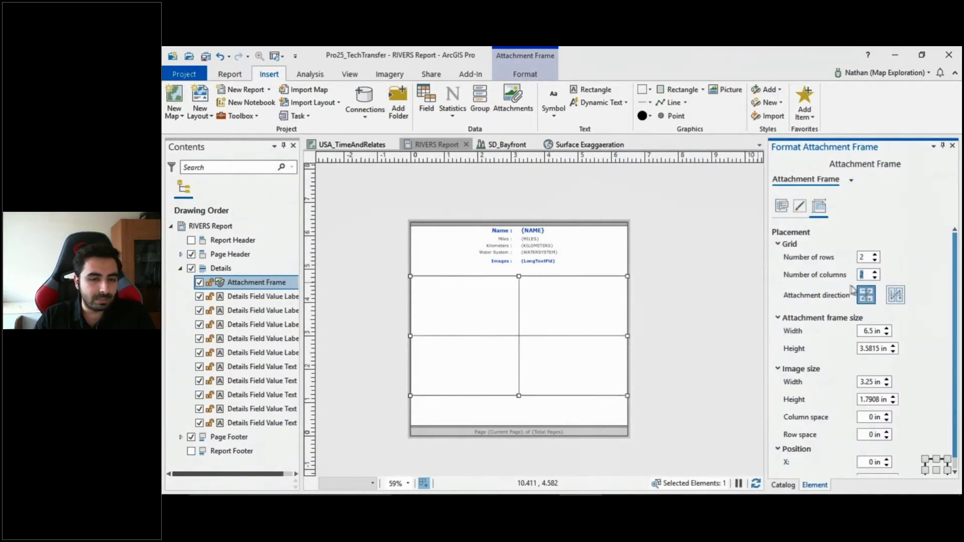
- Set the attachment frame's column space and row space to 0.1 in each
click(873, 417)
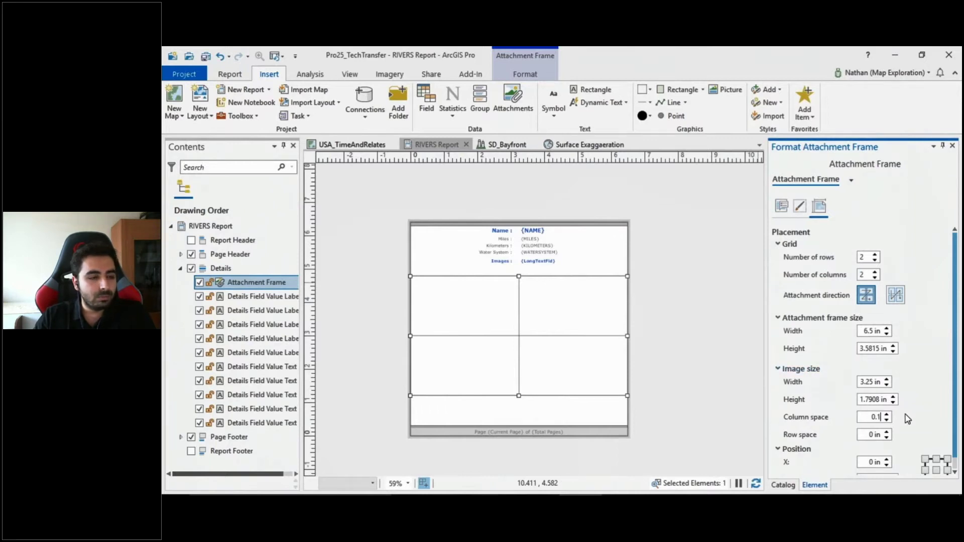
text(0.1)
key(Tab)
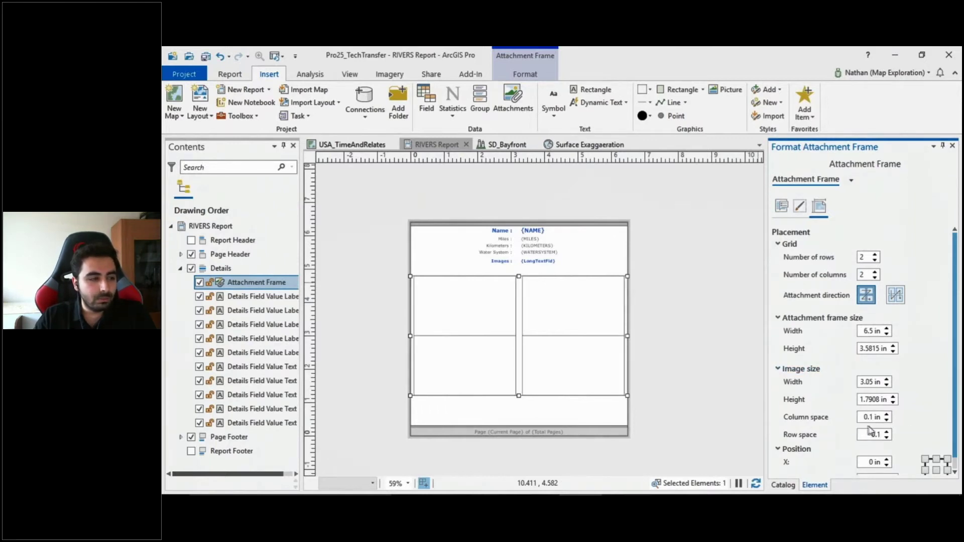
click(865, 416)
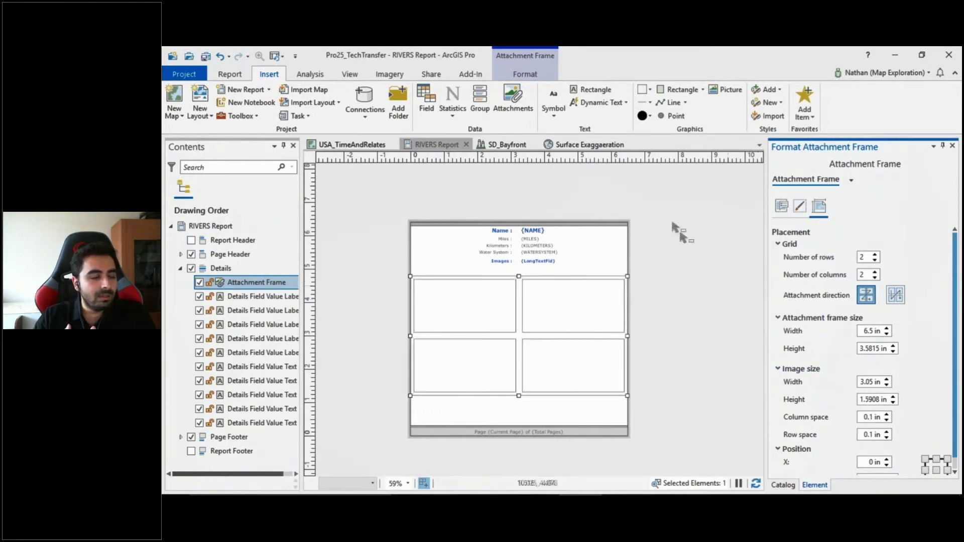
- Export the RIVERS Report to PDF as Export1.pdf in the Report_PDFs folder, overwriting the existing file
click(432, 75)
click(431, 102)
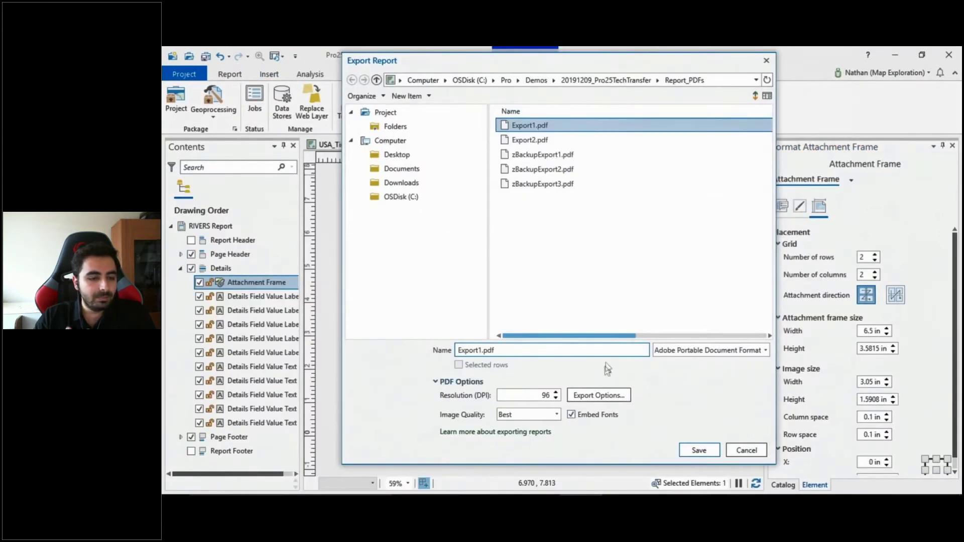
click(697, 450)
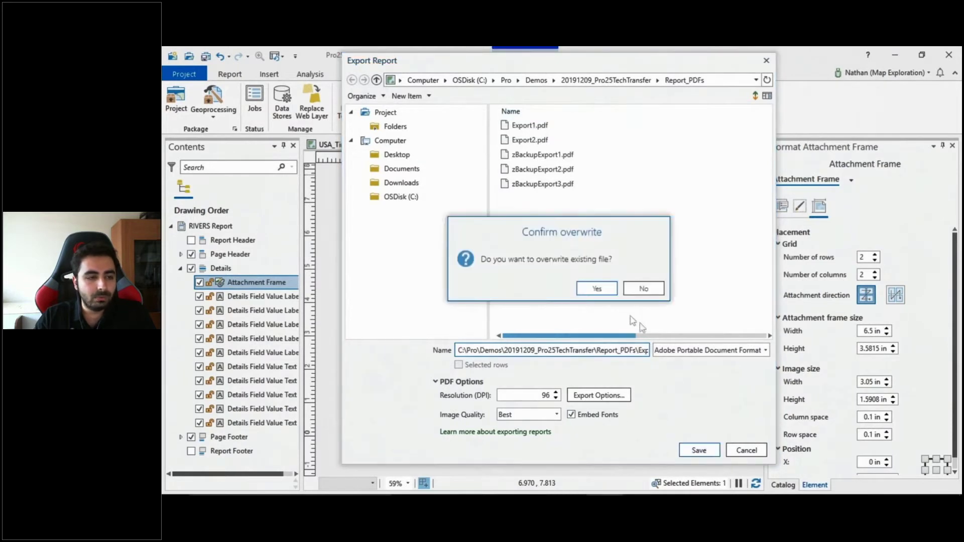
click(600, 289)
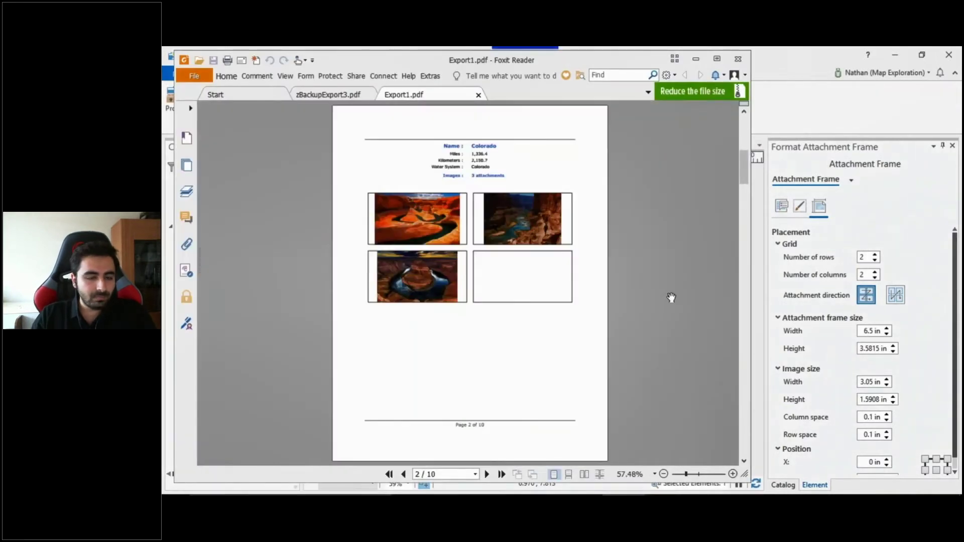
- Switch to Foxit Reader and page through Export1.pdf from the Colorado page to the Mississippi page to examine the attached images
key(alt+Tab)
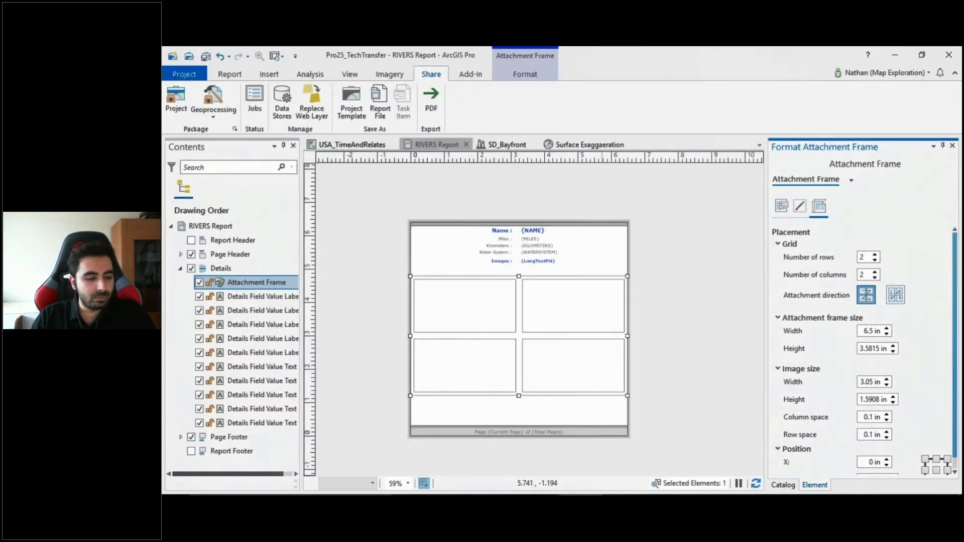
click(614, 488)
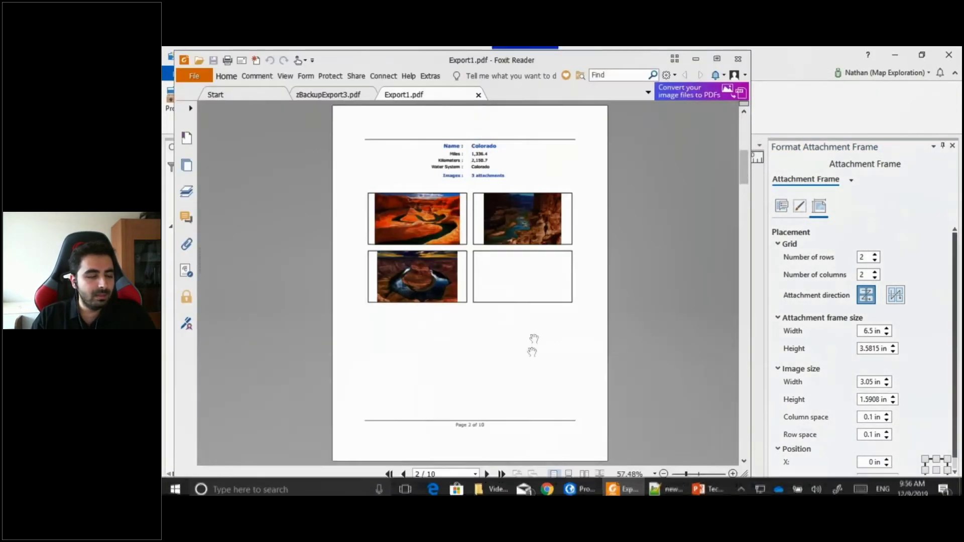
click(487, 473)
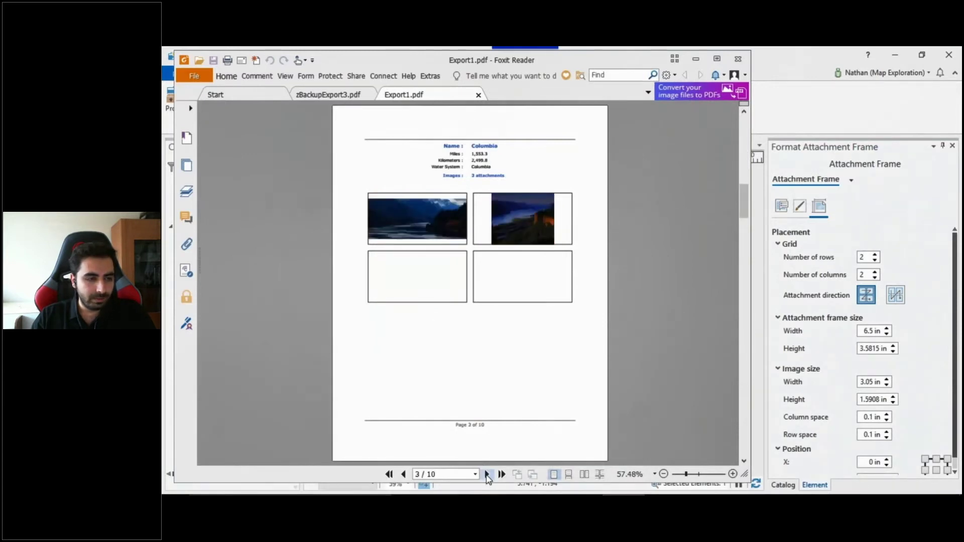
click(486, 474)
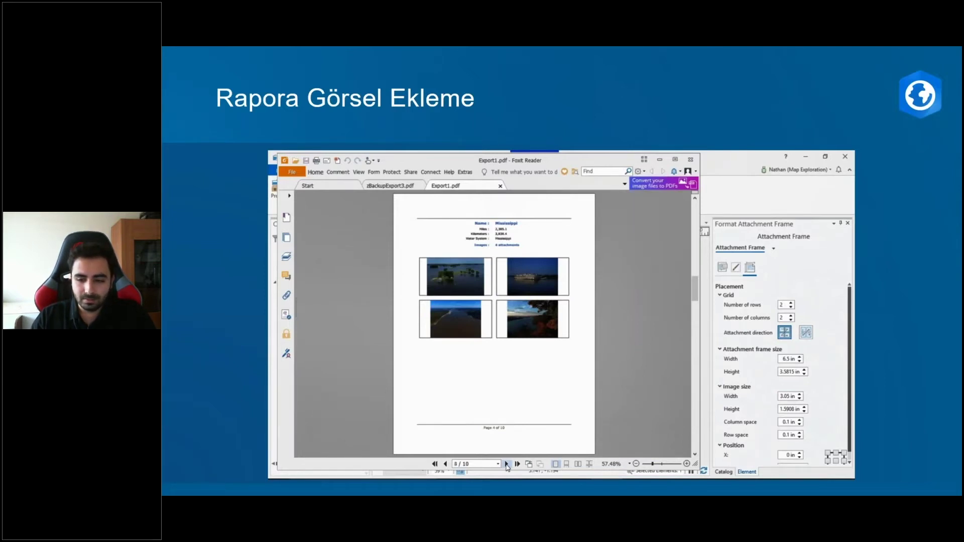
key(Right)
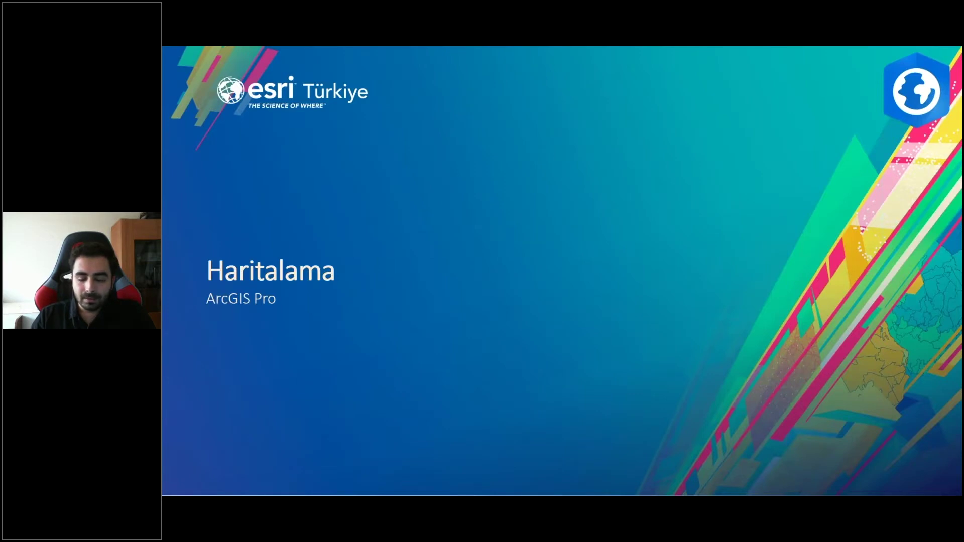
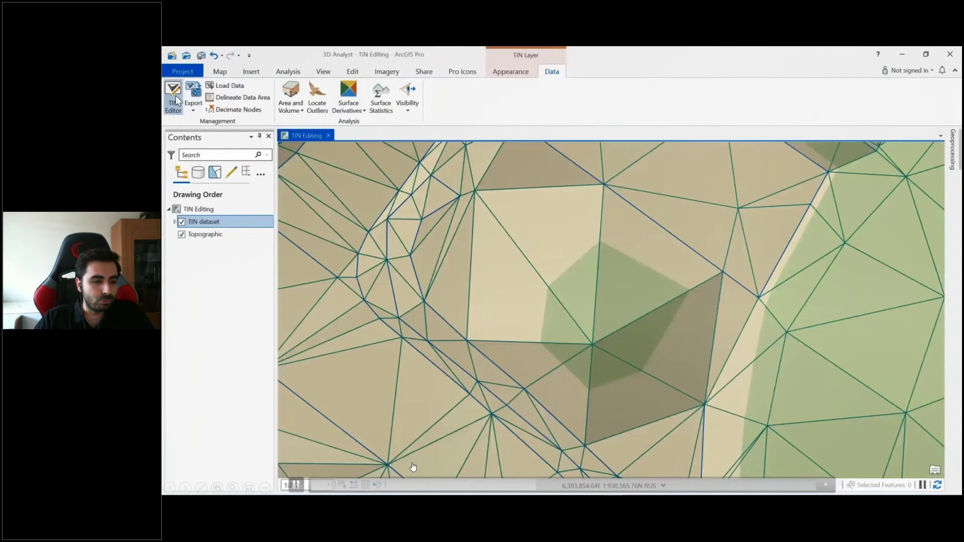
click(388, 490)
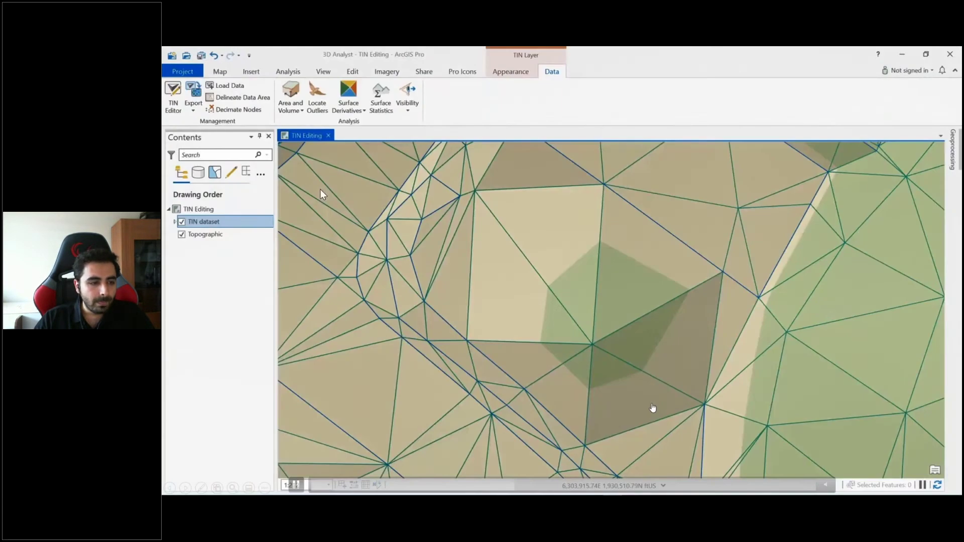
- Start the TIN Editor for TIN dataset and delete the node at the centre of the six-sided green patch
click(176, 101)
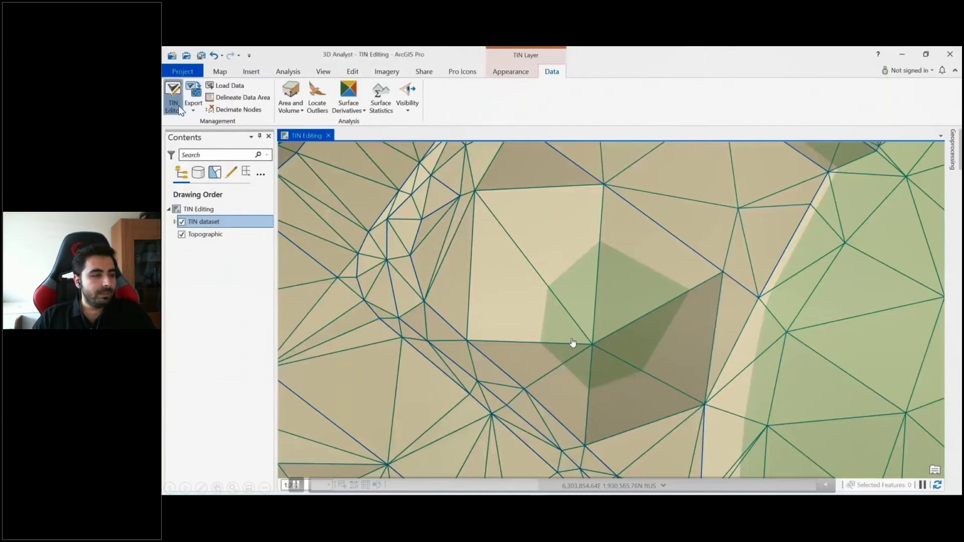
click(224, 101)
click(593, 344)
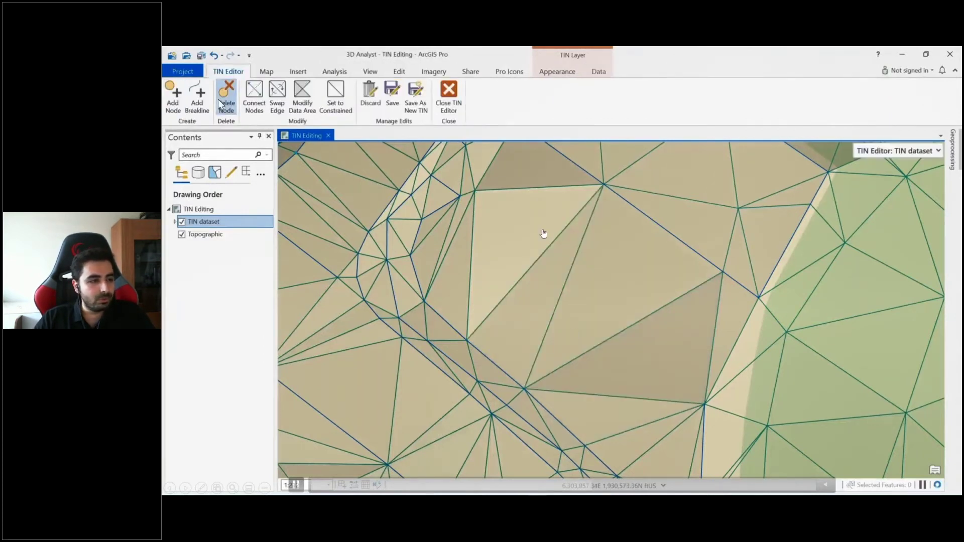
key(b)
click(503, 160)
double_click(727, 318)
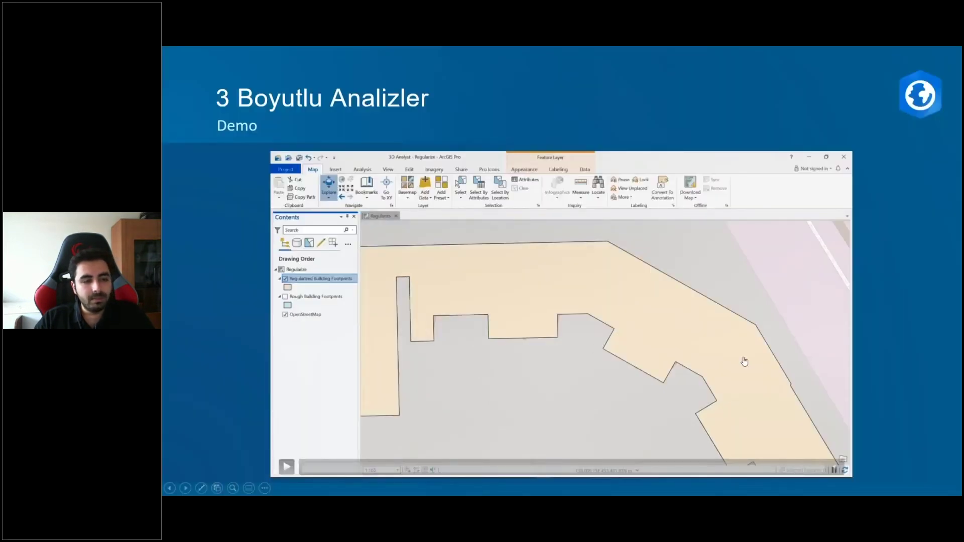
key(Right)
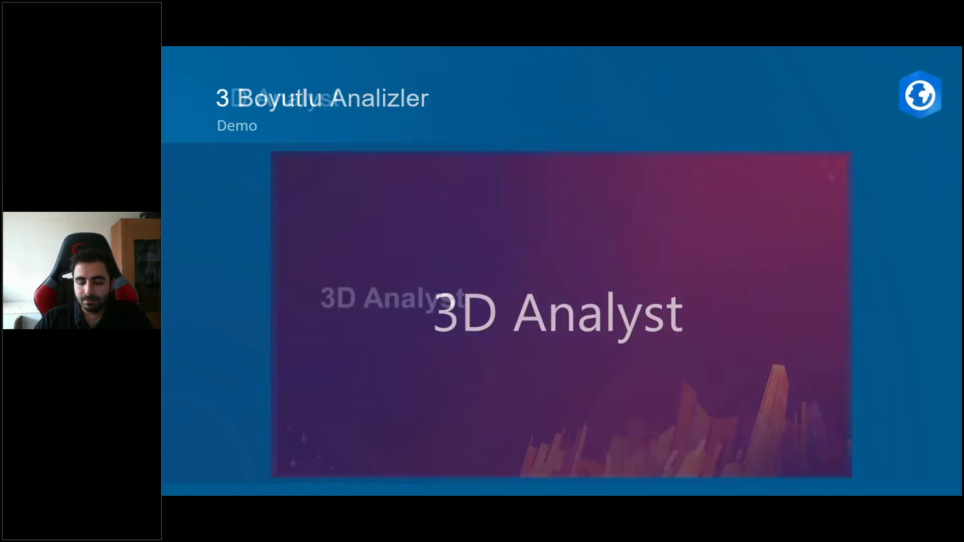
key(Right)
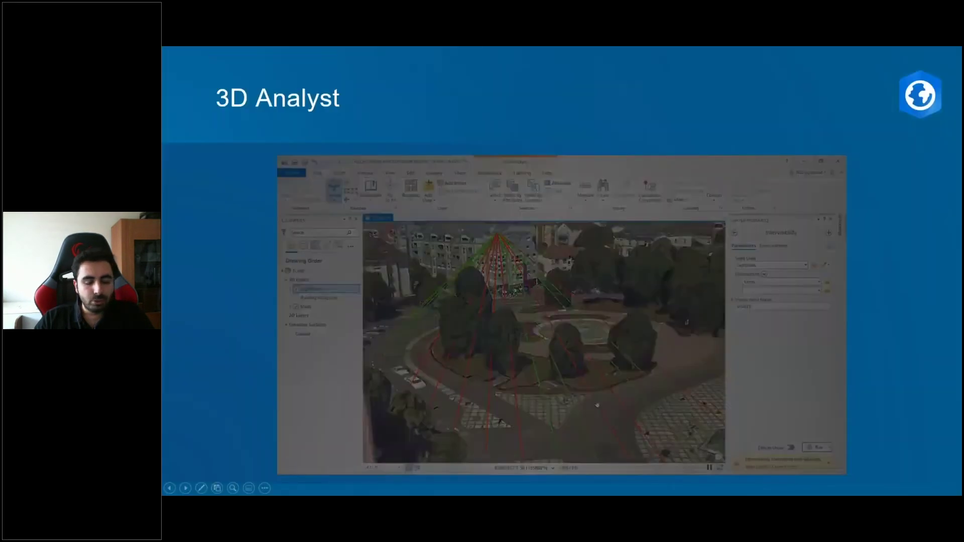
mouse_move(594, 296)
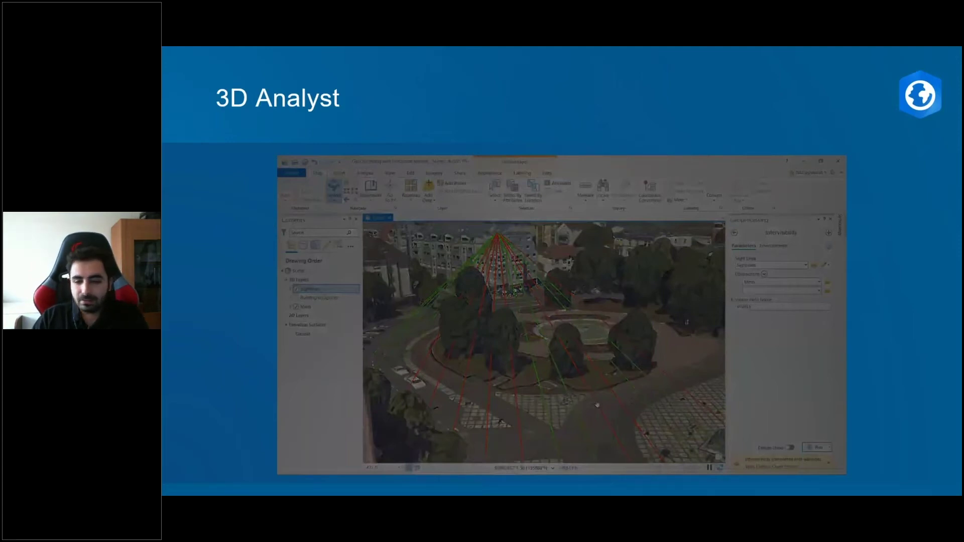
key(Right)
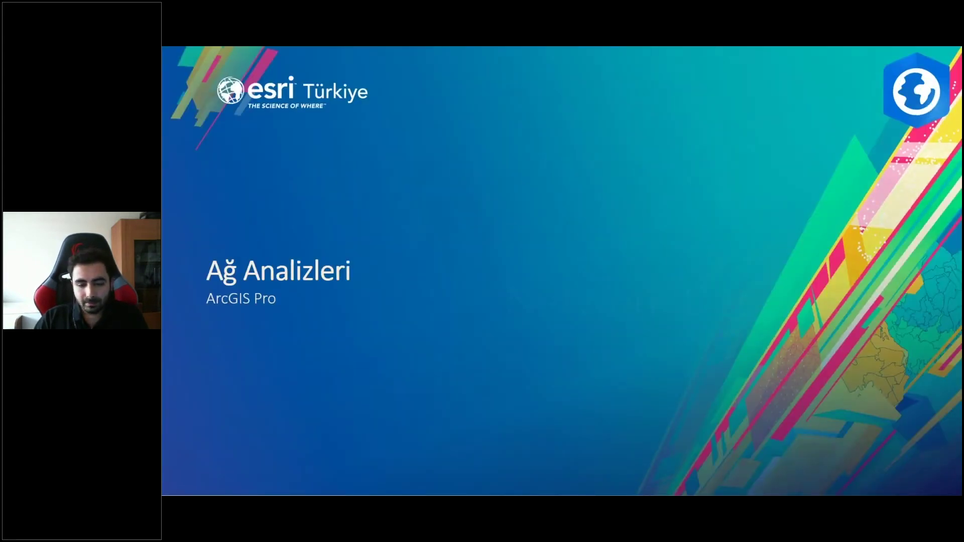
key(Right)
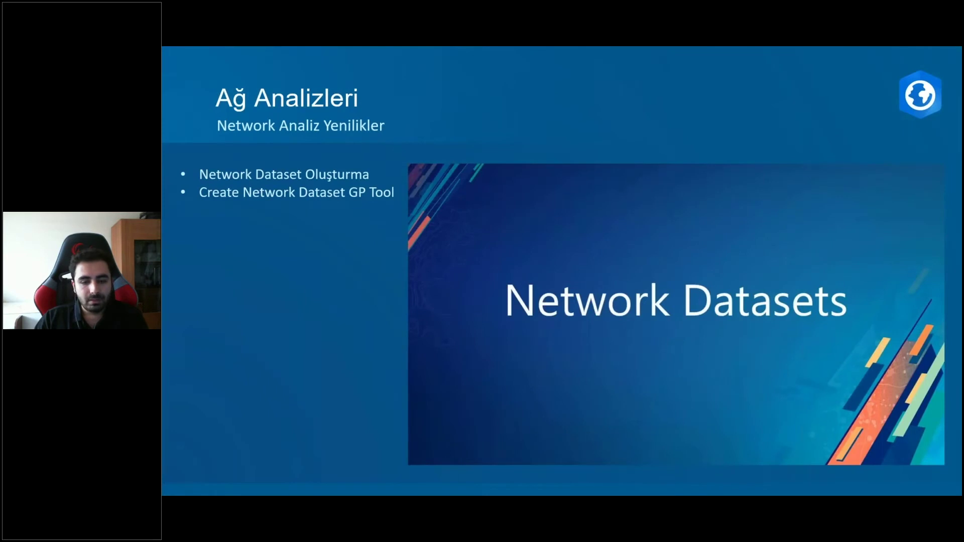
key(Right)
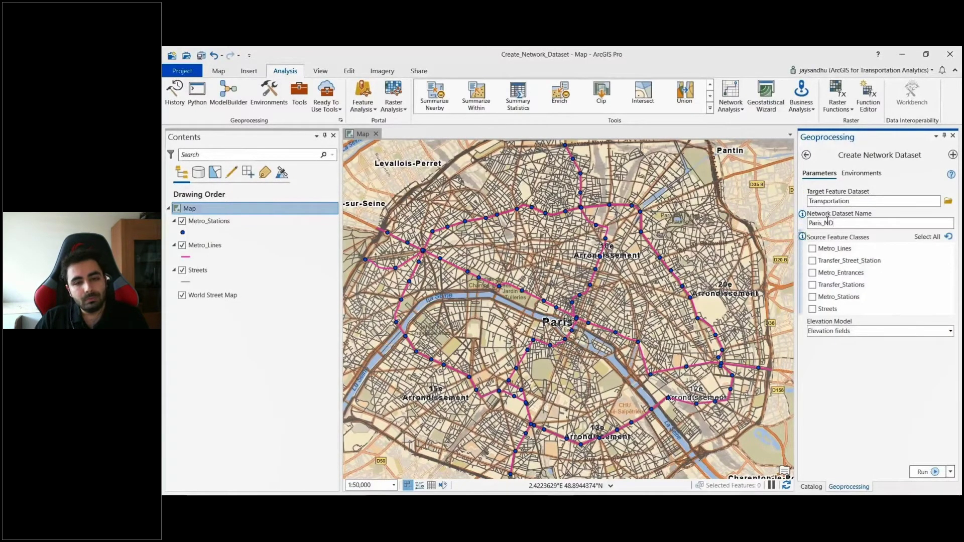
- Create the Paris_ND network dataset in Transportation from all listed source feature classes, using the Elevation fields model
click(922, 240)
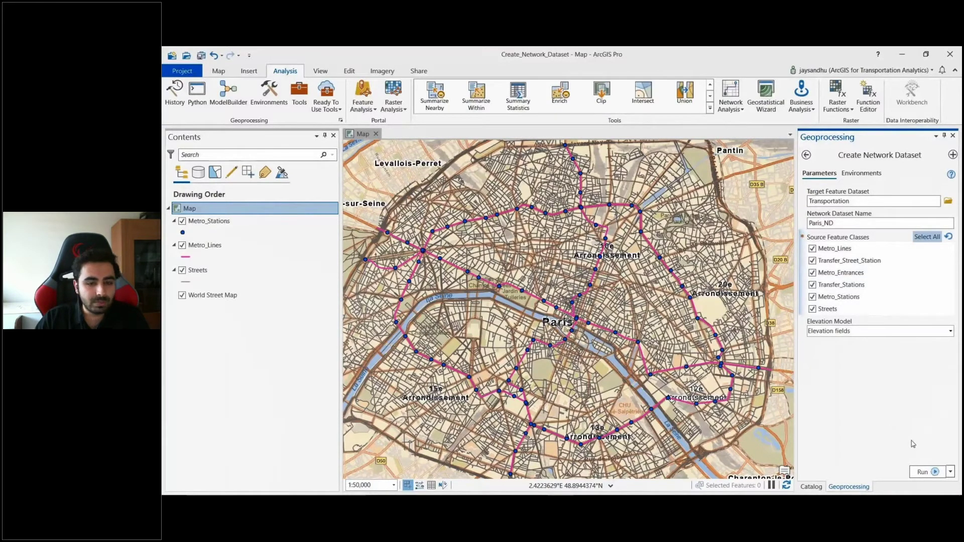
click(923, 471)
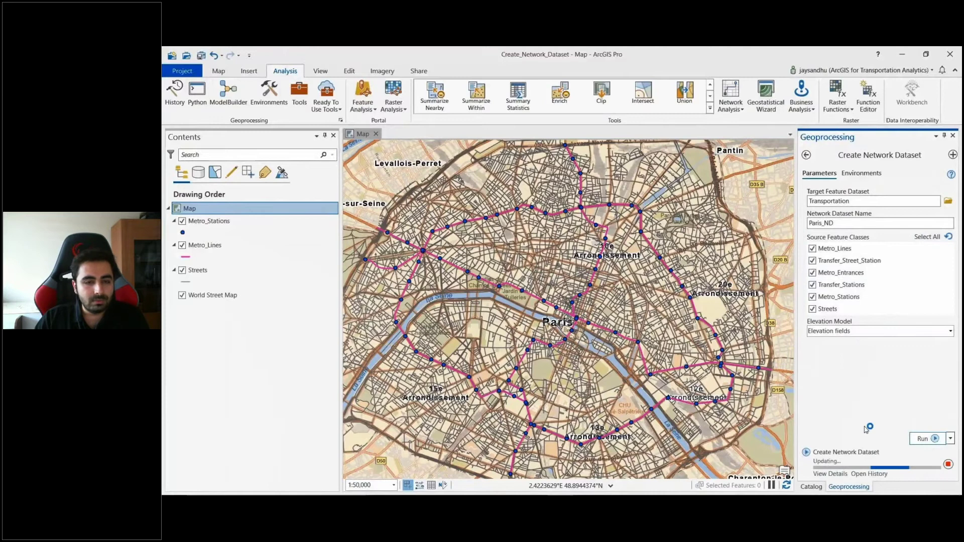
- Build the Paris_ND network dataset and expand its layer in the map's drawing order
click(806, 154)
double_click(865, 346)
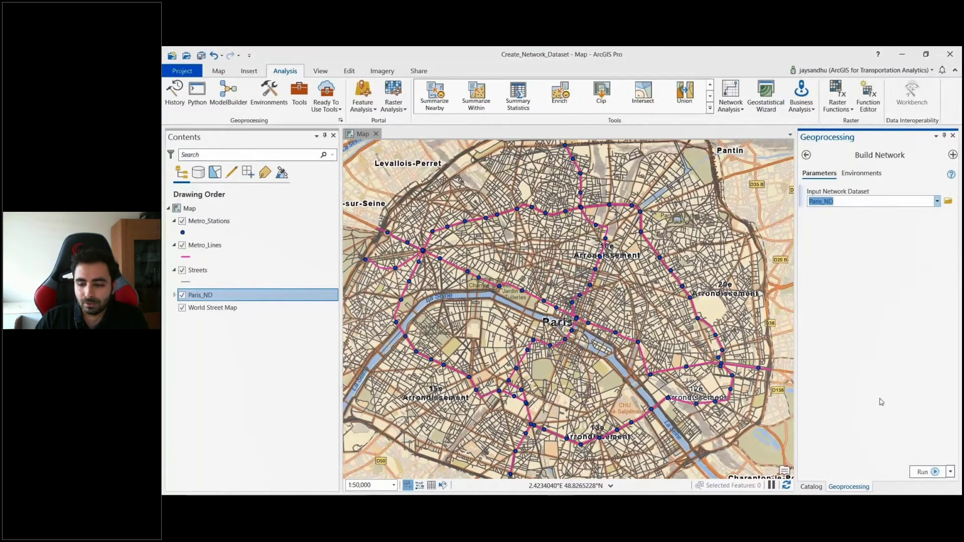
click(921, 471)
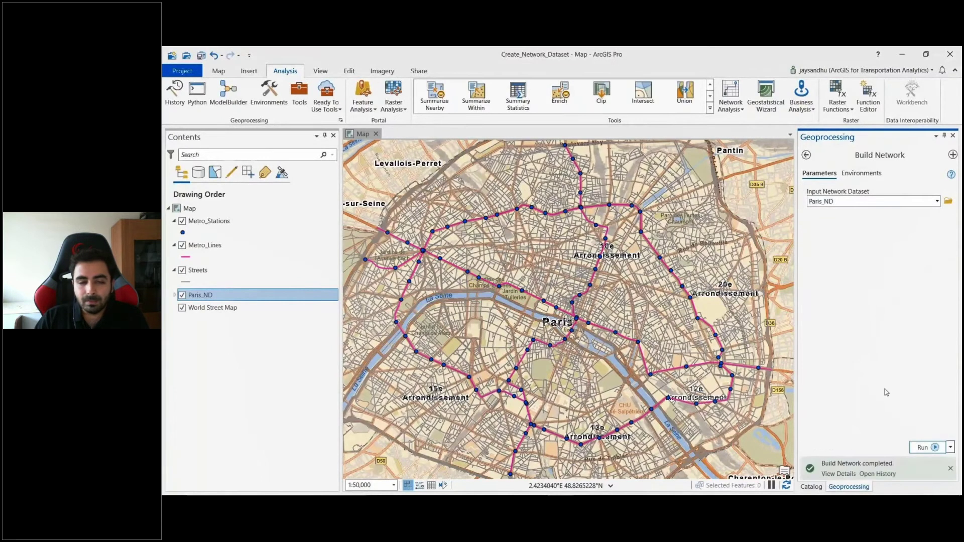
shift+click(194, 311)
click(200, 295)
click(175, 296)
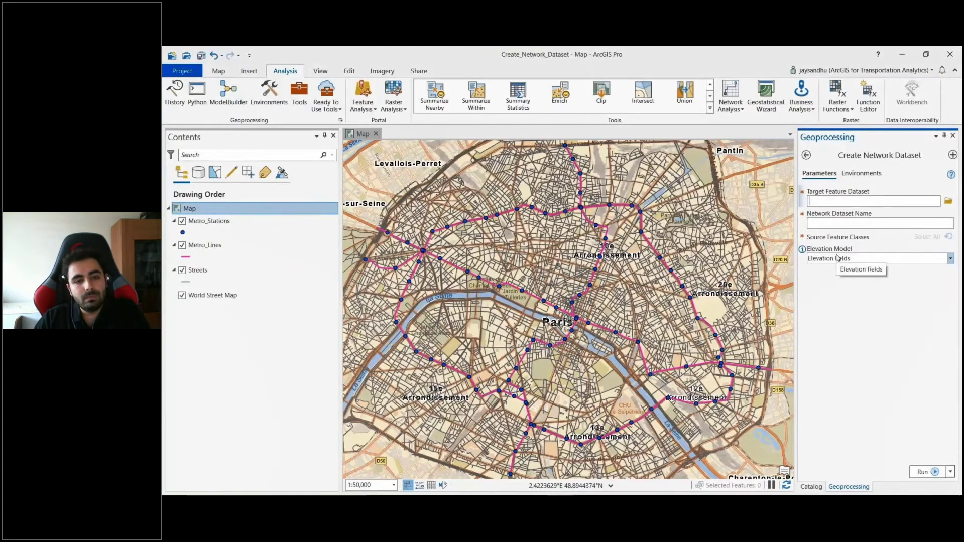
- Create a network dataset named Paris_ND in Transportation from all listed source feature classes, with Elevation fields as the elevation model
key(ctrl+v)
click(827, 222)
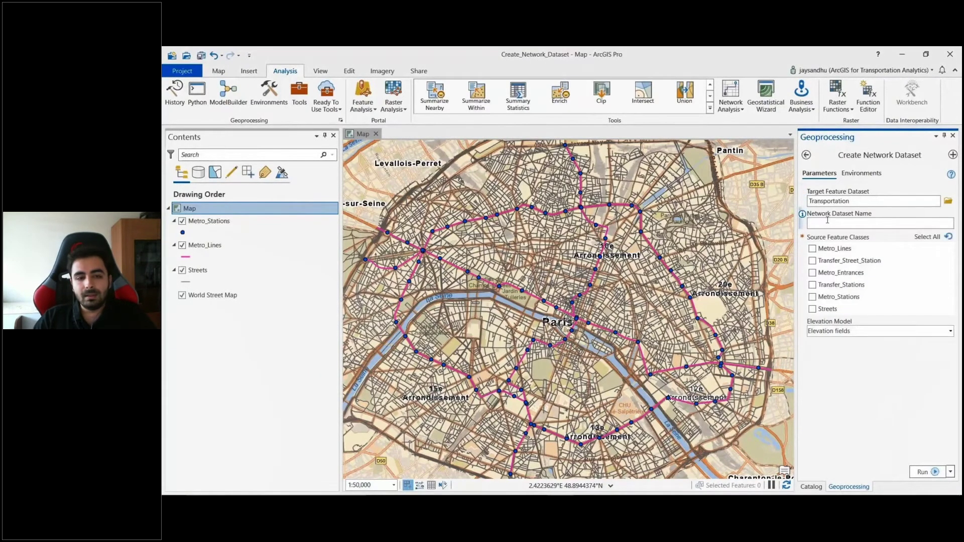
text(Paris_ND)
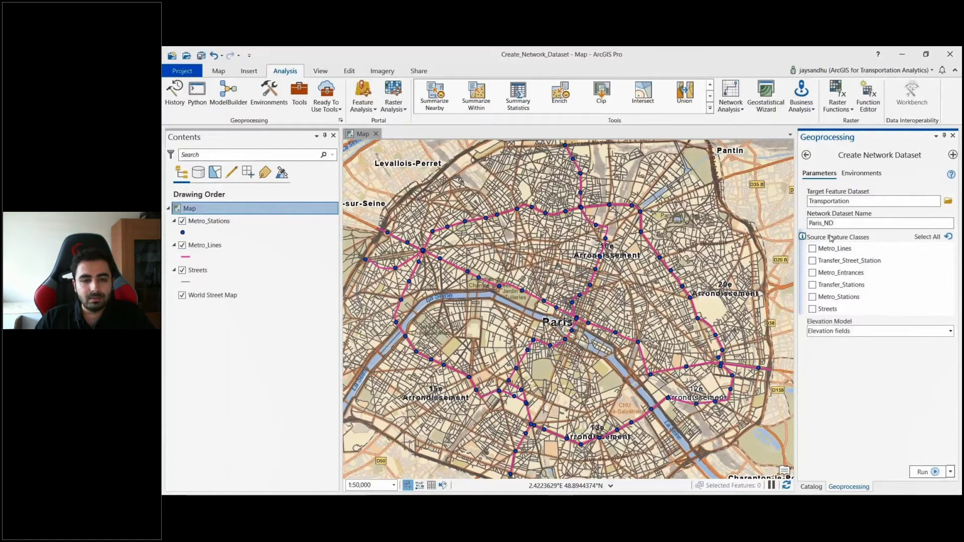
click(922, 237)
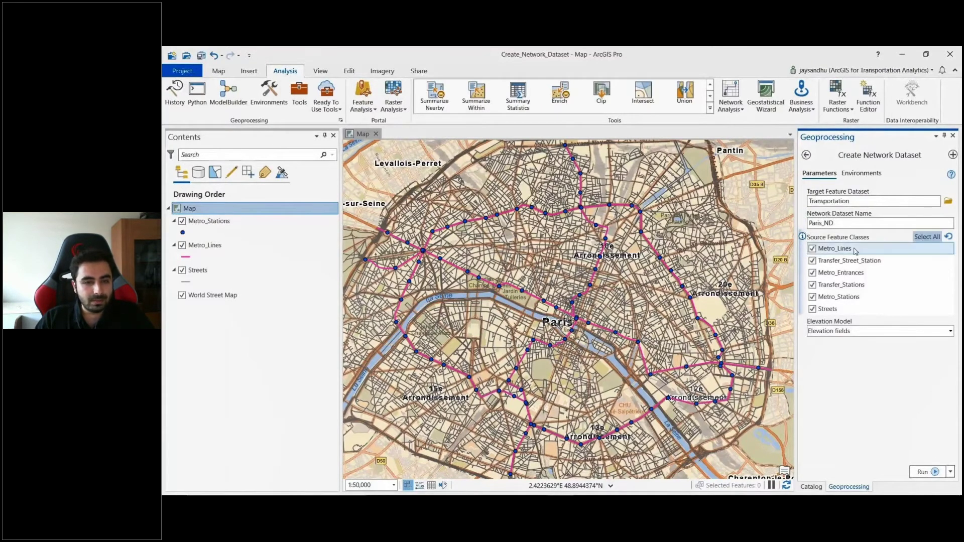
click(922, 472)
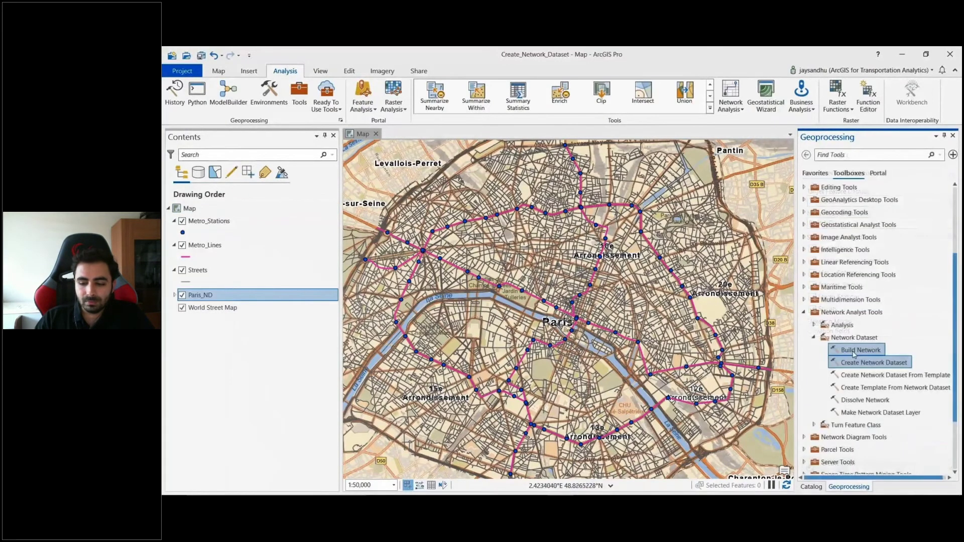
- Run the Build Network tool with Paris_ND as the input network dataset
click(857, 350)
click(936, 200)
click(842, 219)
click(914, 469)
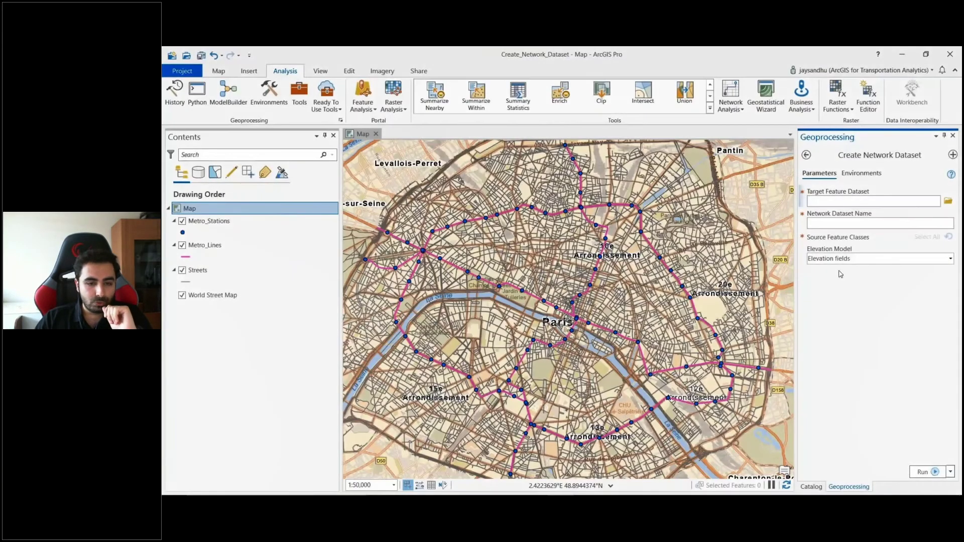
- Create the Paris_ND network dataset in Transportation from all source feature classes using Elevation fields, and open the Build Network tool
key(ctrl+v)
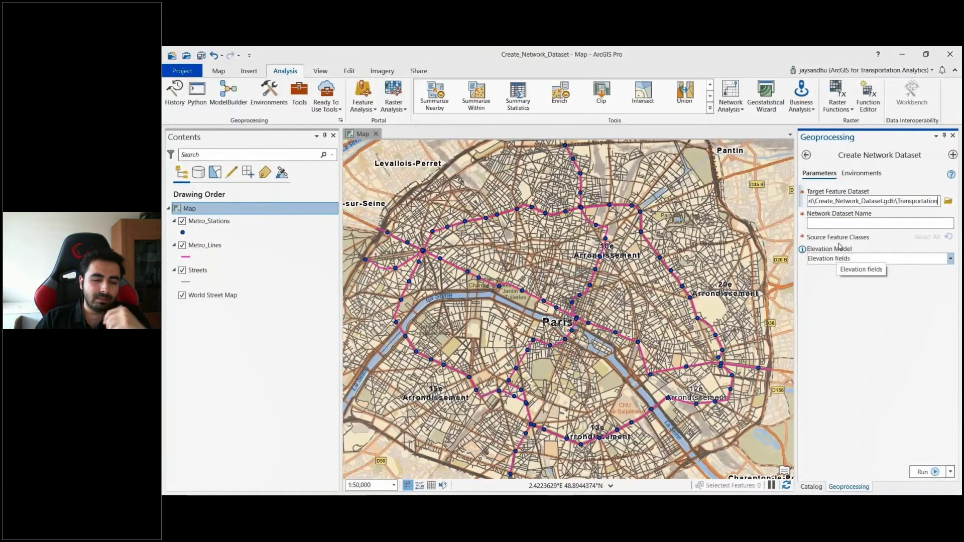
click(827, 222)
text(Paris_ND)
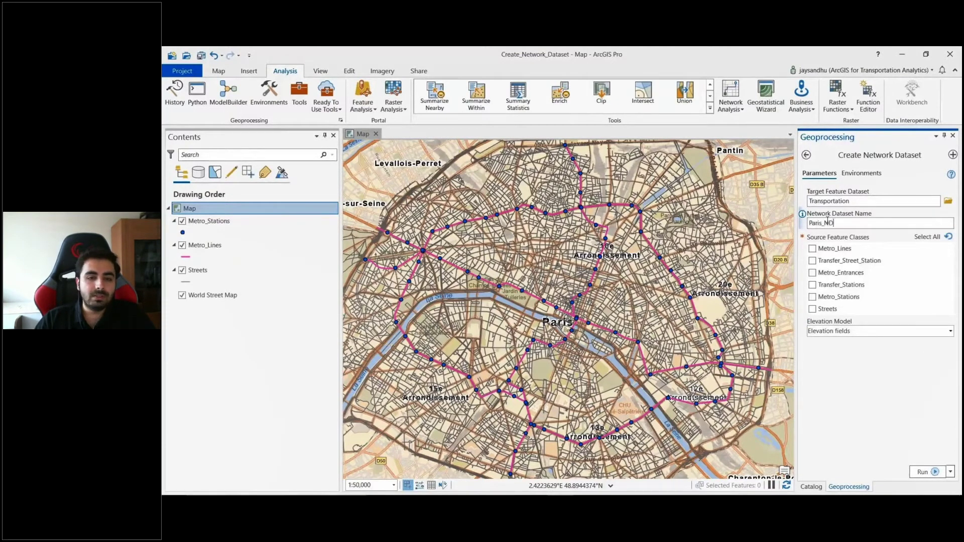
click(926, 237)
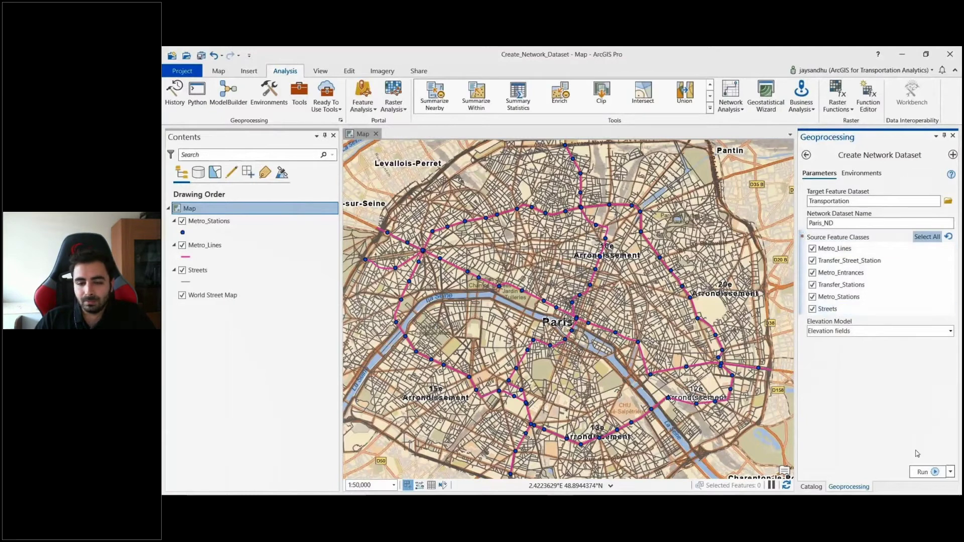
click(922, 472)
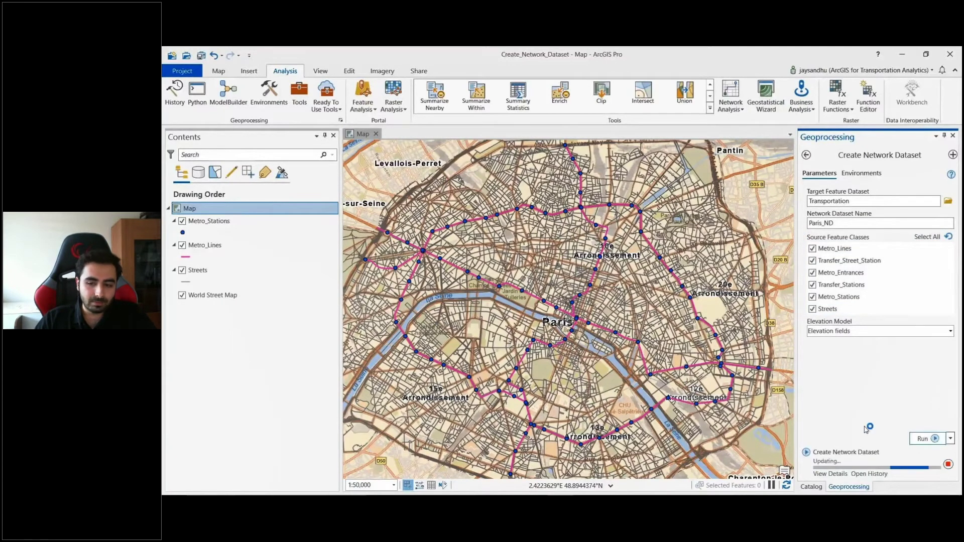
click(806, 154)
click(876, 351)
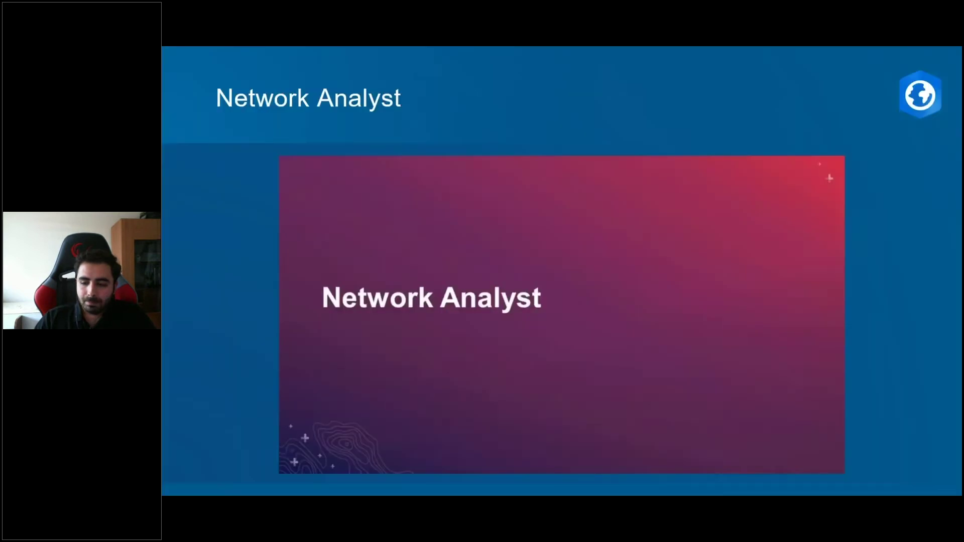
key(Right)
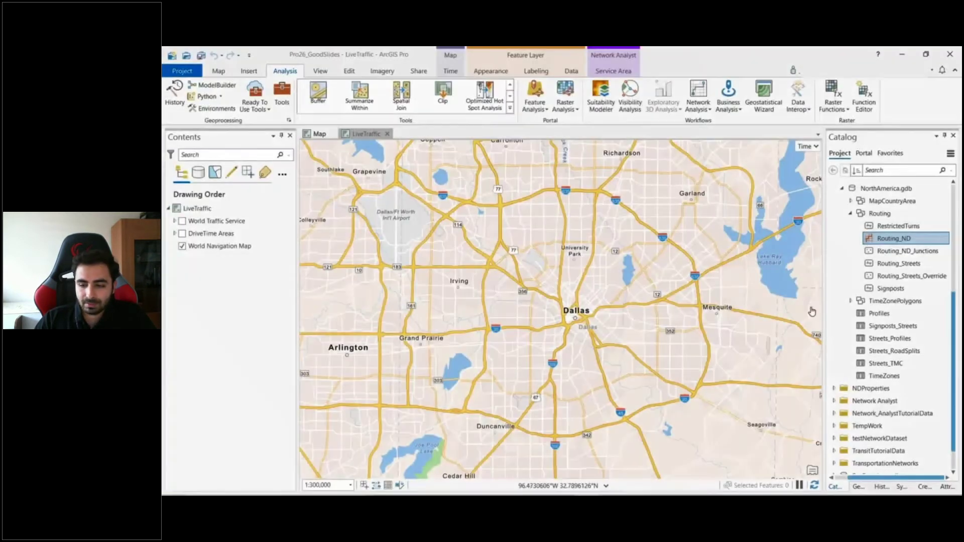
- Review the Directions and Traffic properties of the Routing_ND network dataset, trying Service as the live traffic feed type
right_click(867, 240)
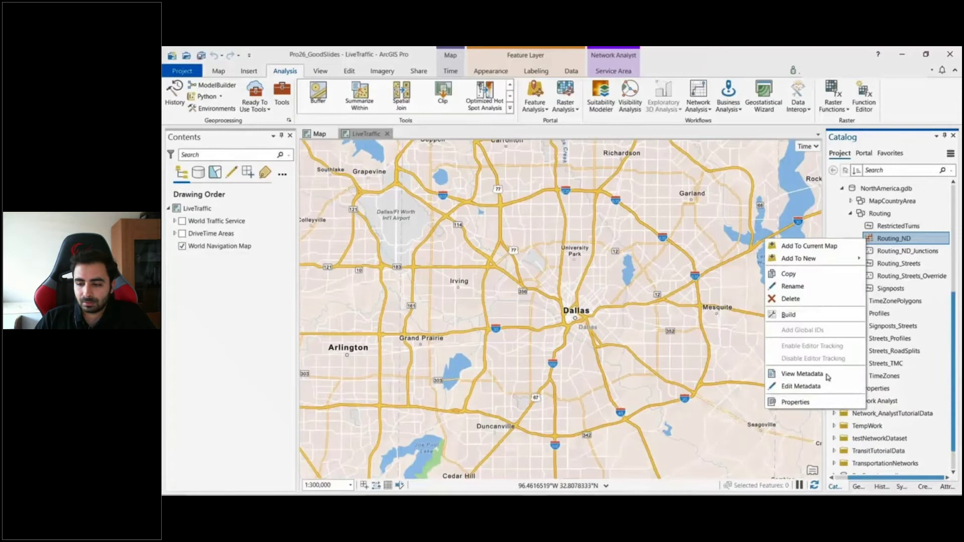
click(813, 401)
click(325, 142)
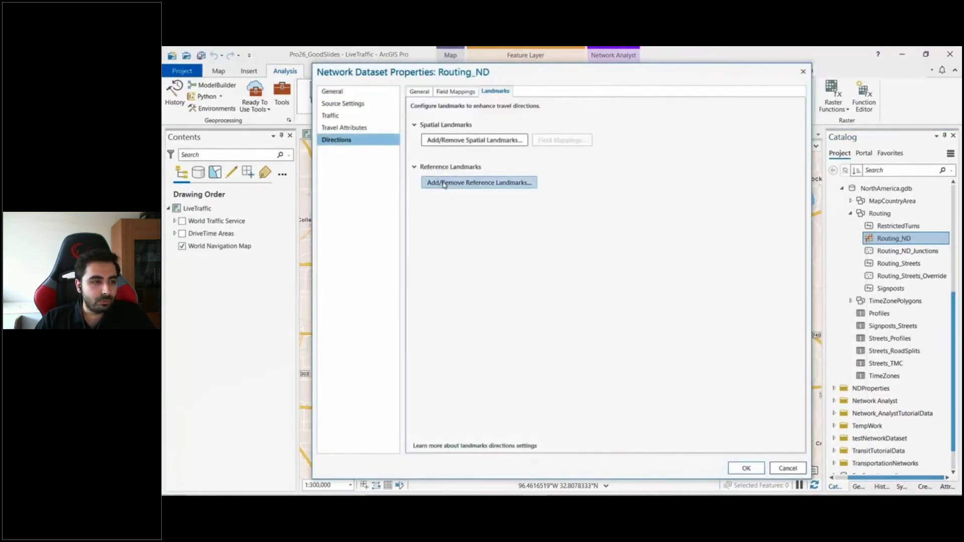
click(344, 118)
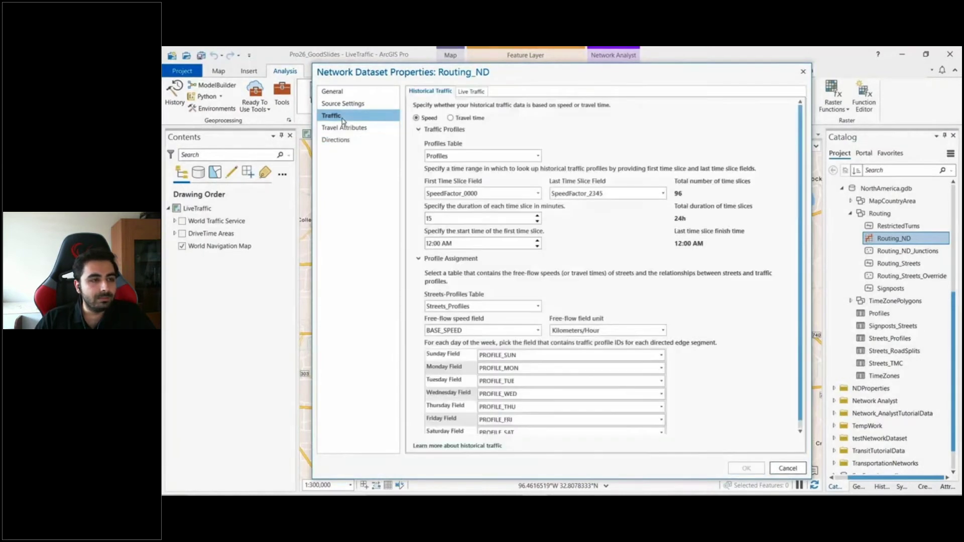
click(471, 94)
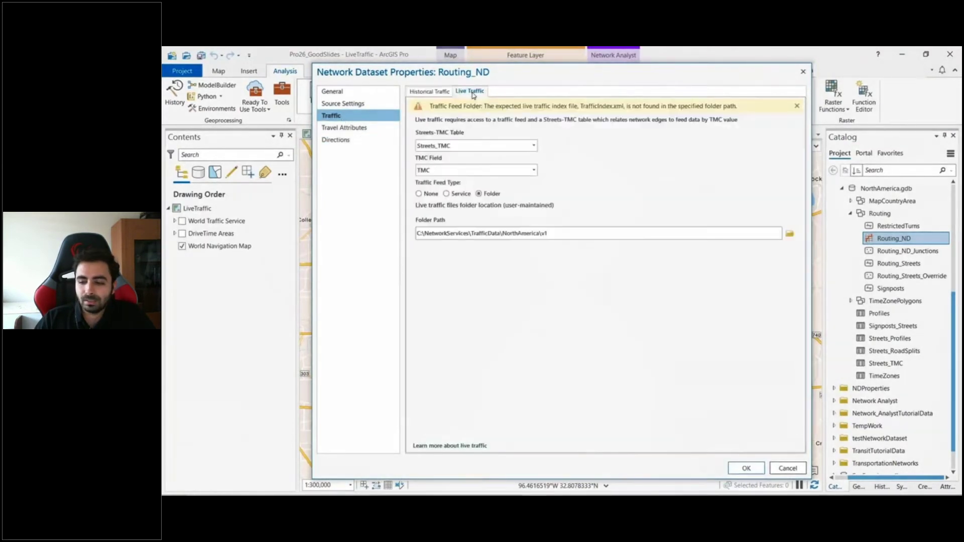
click(455, 197)
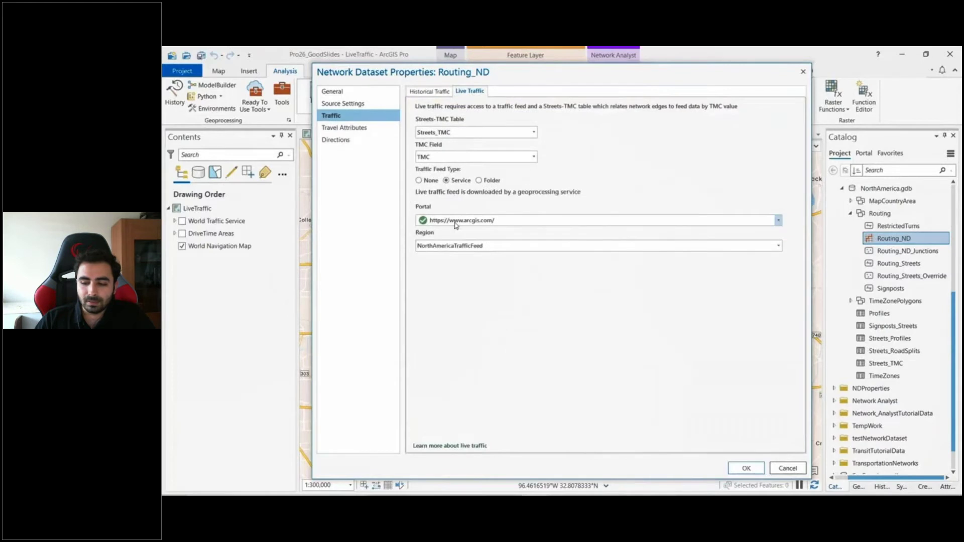
click(803, 72)
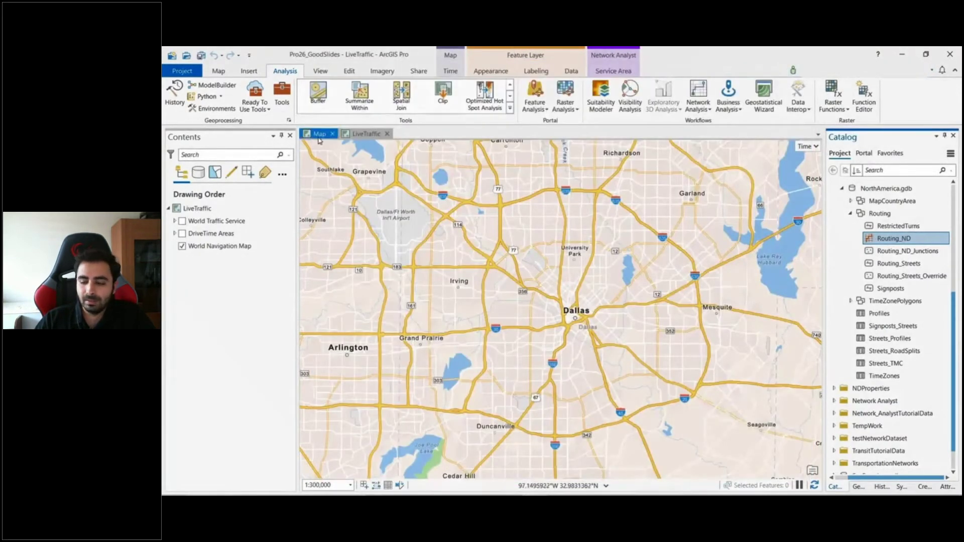
- Switch to the Map view, choose Vehicle Routing Problem from the network analysis types and examine its Time Window Importance setting
click(316, 134)
click(703, 109)
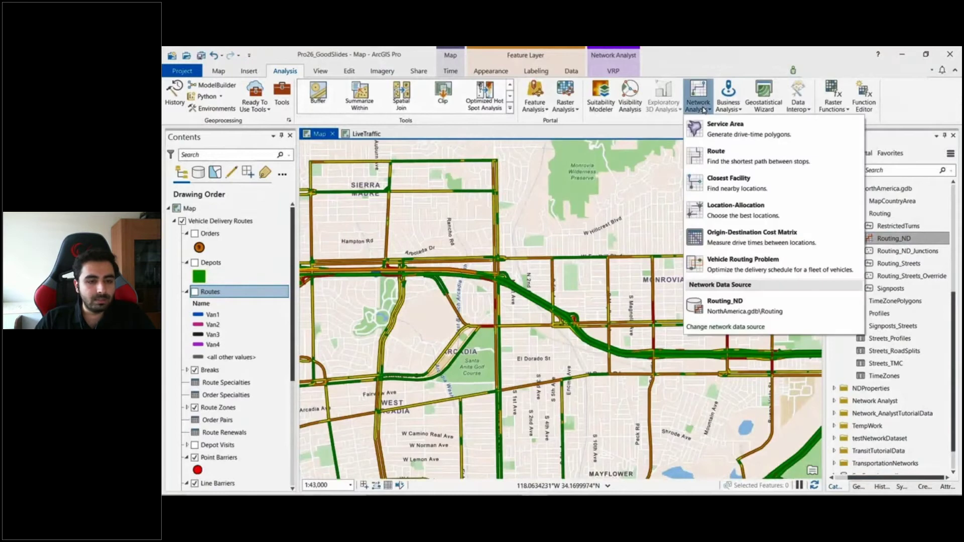
click(713, 265)
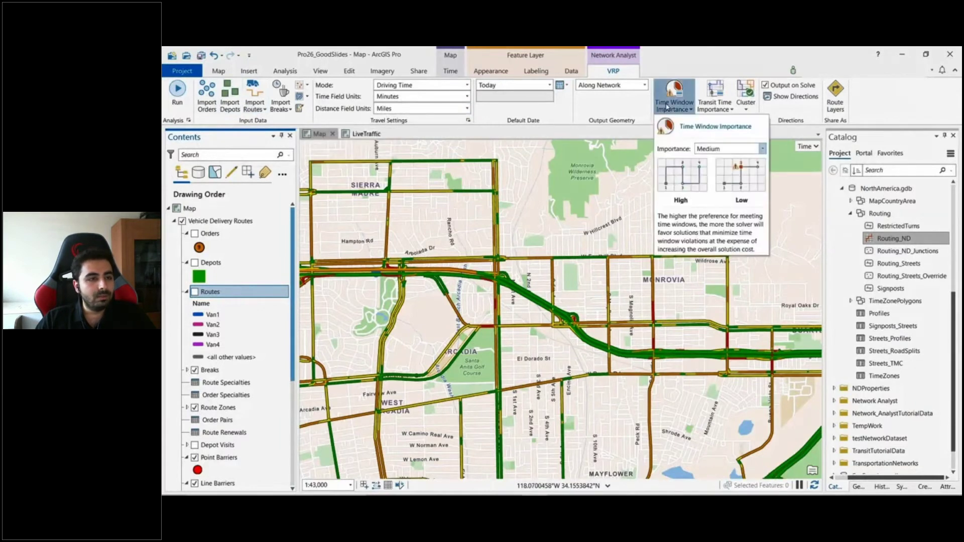
- Show the Depots, Orders and Routes sublayers of Vehicle Delivery Routes on the map
click(195, 263)
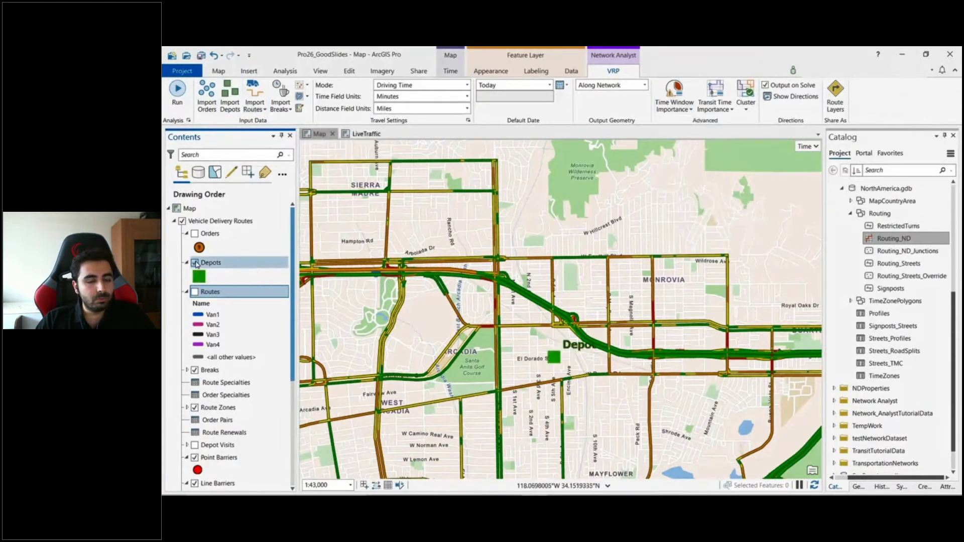
click(194, 234)
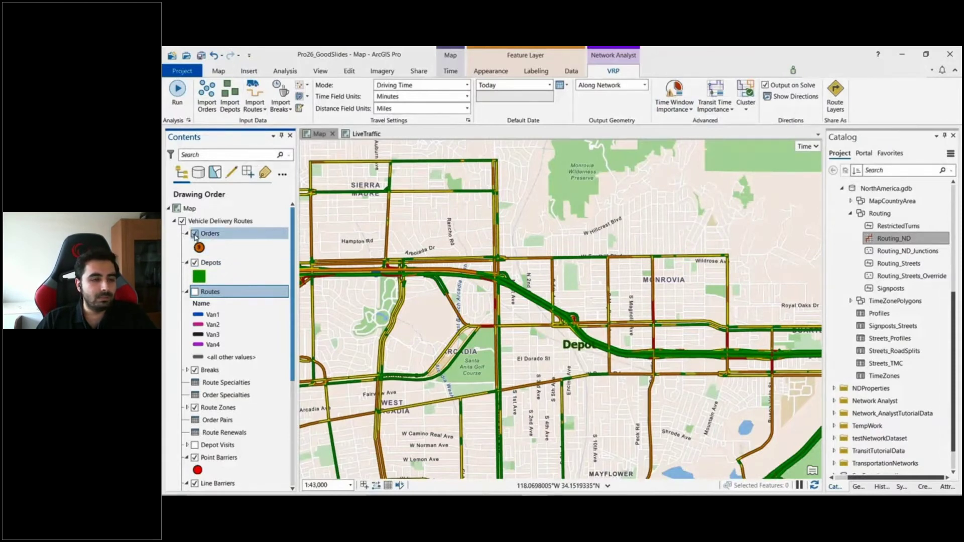
click(194, 291)
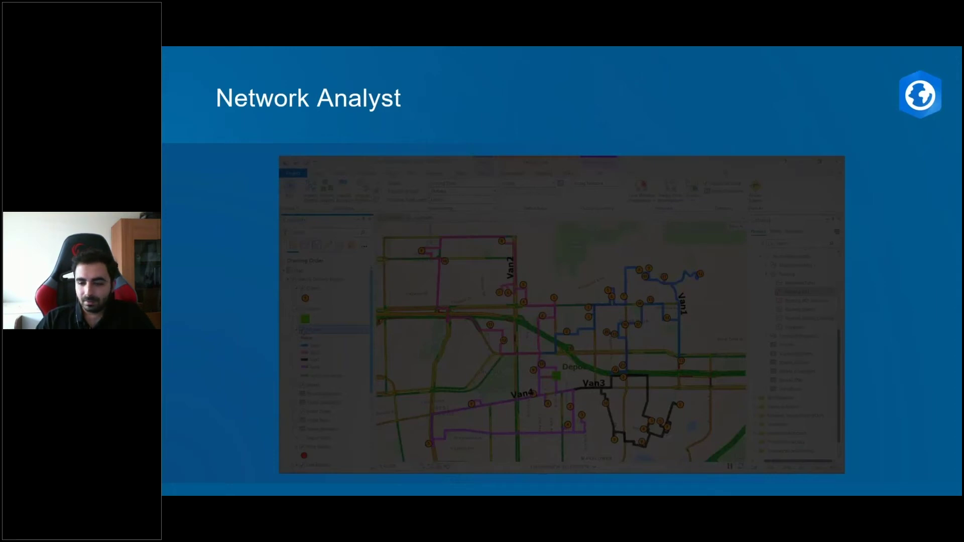
key(Right)
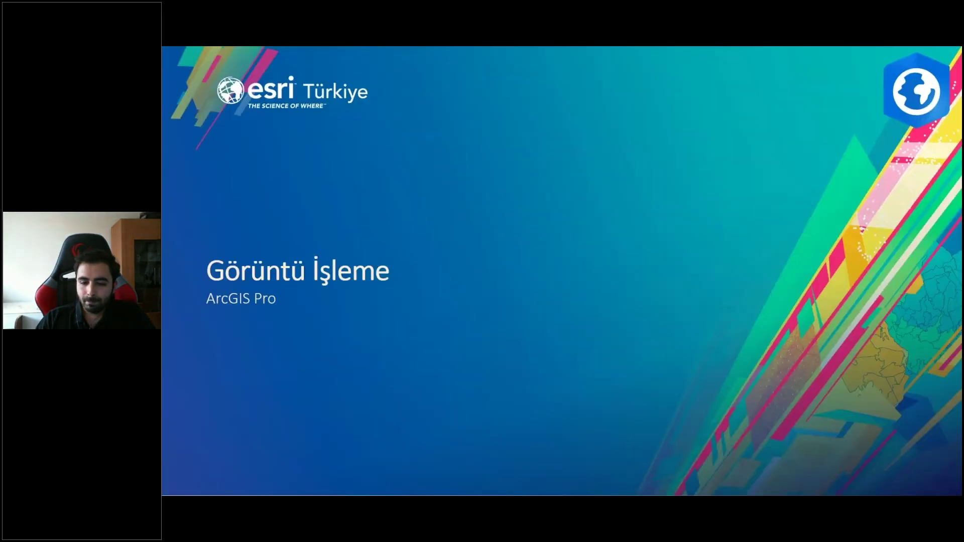
key(Right)
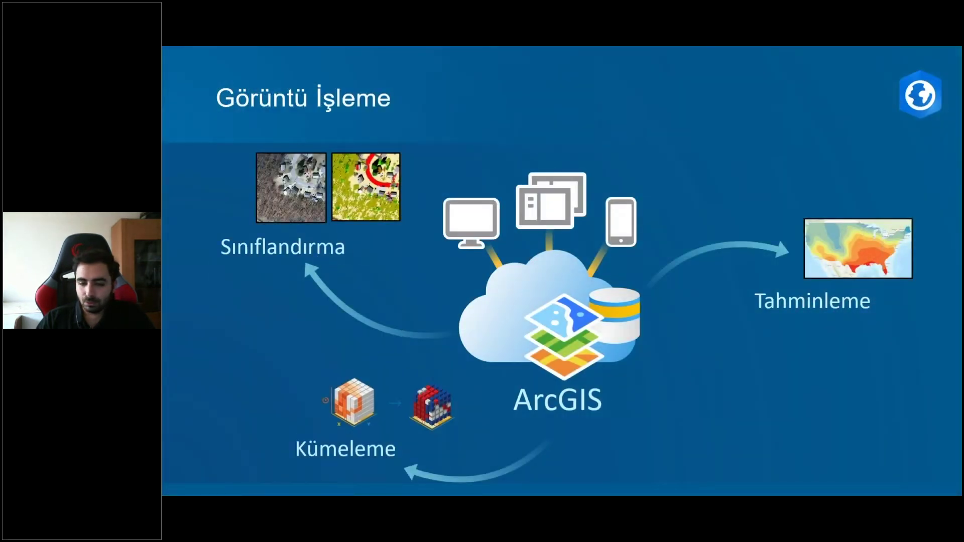
key(Right)
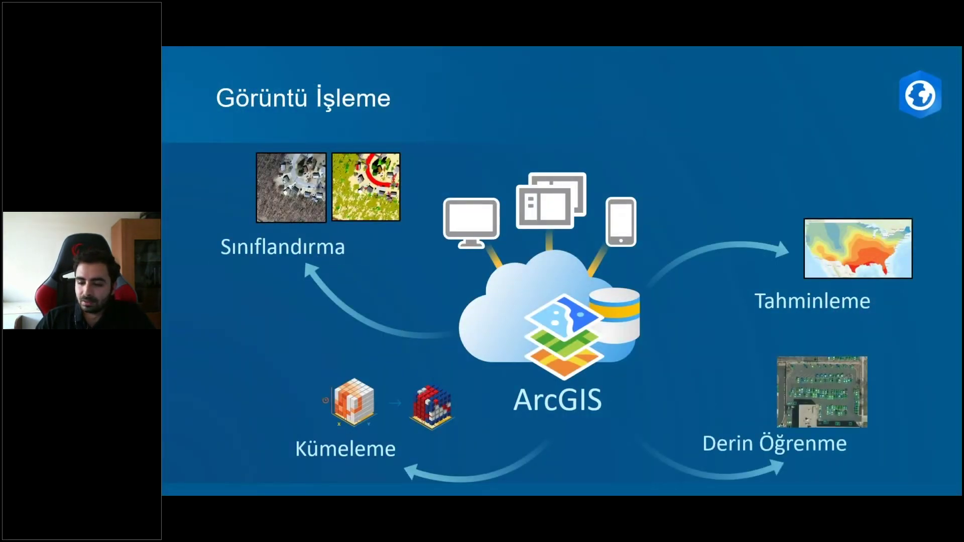